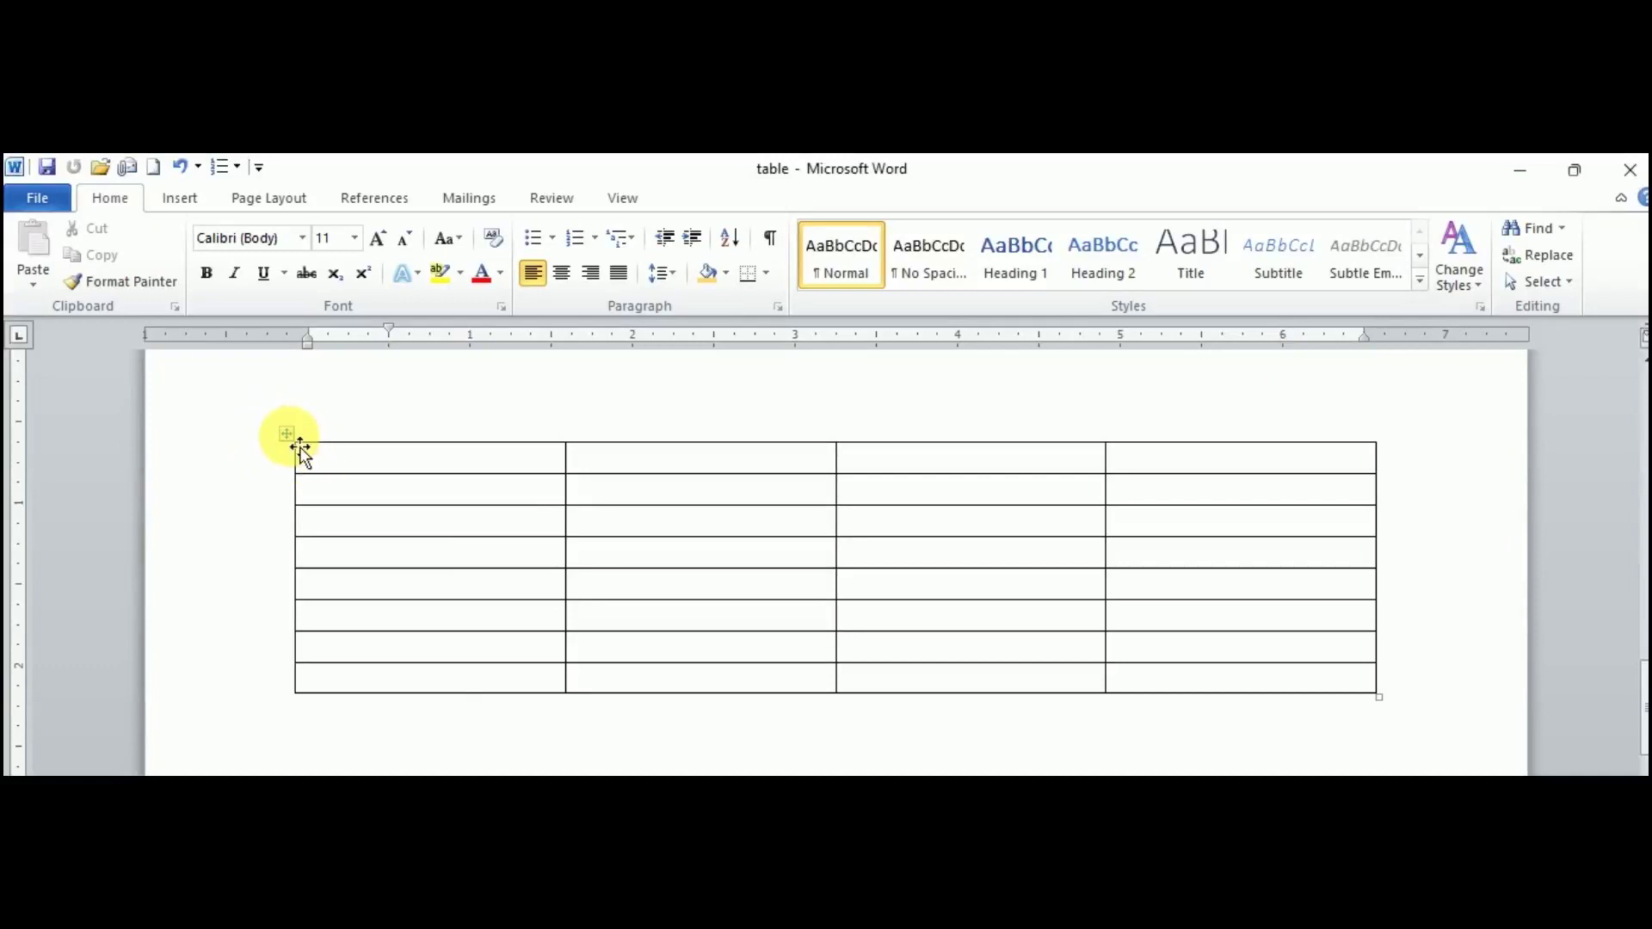
Select the entire first table and bring up the Table Design border Line Style list.
click(301, 447)
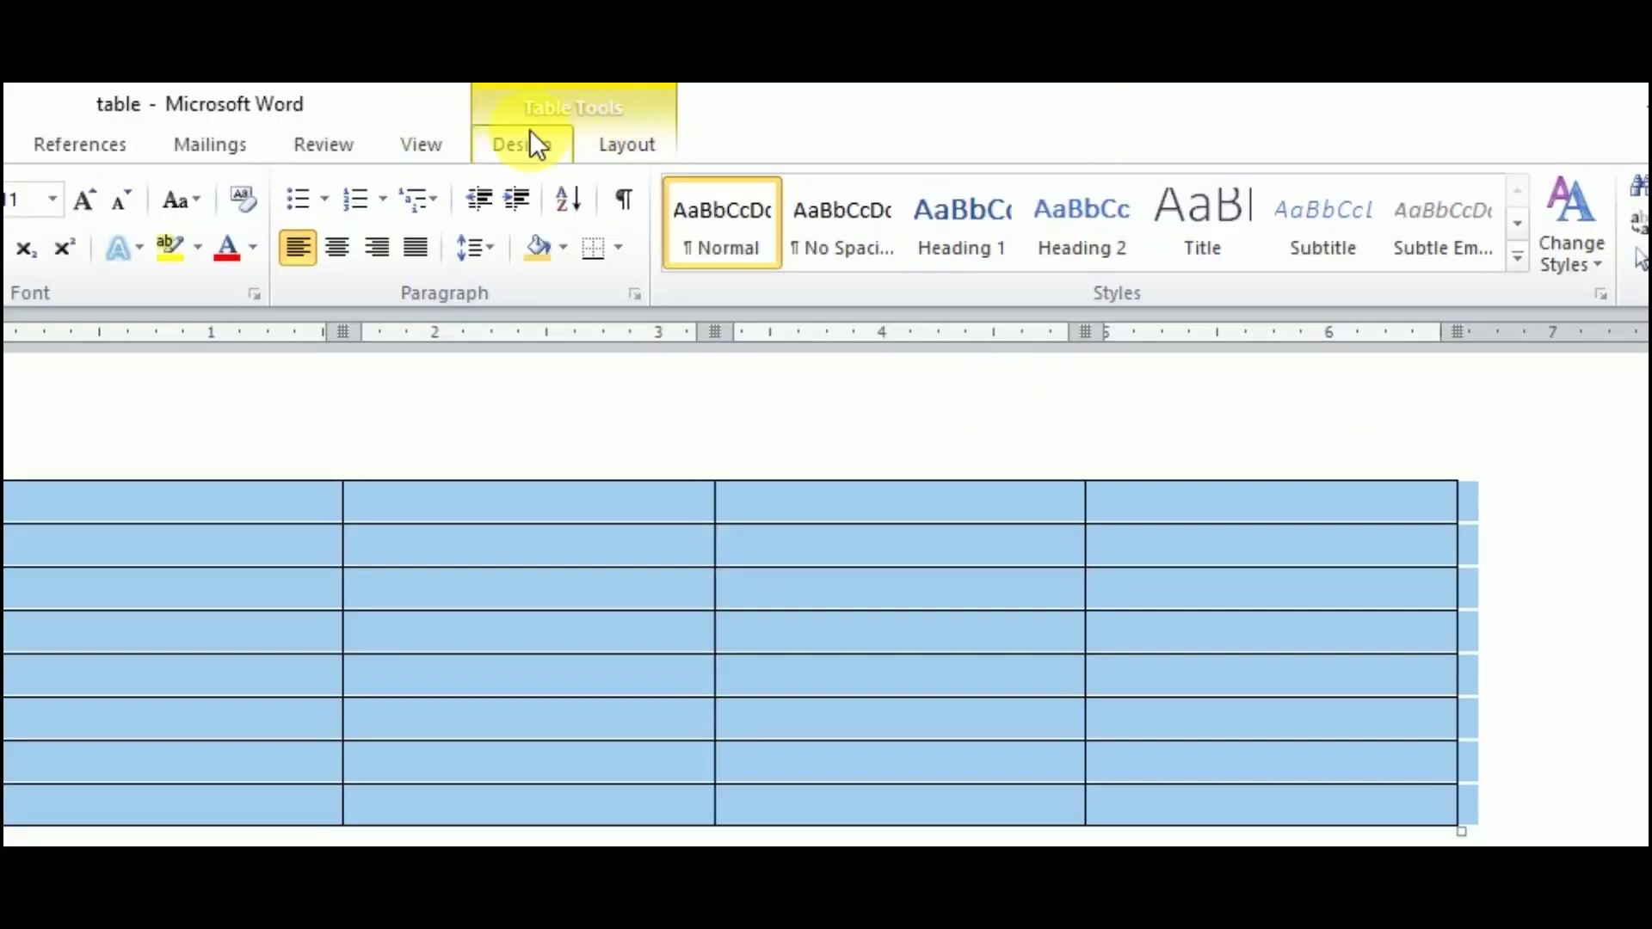
click(533, 147)
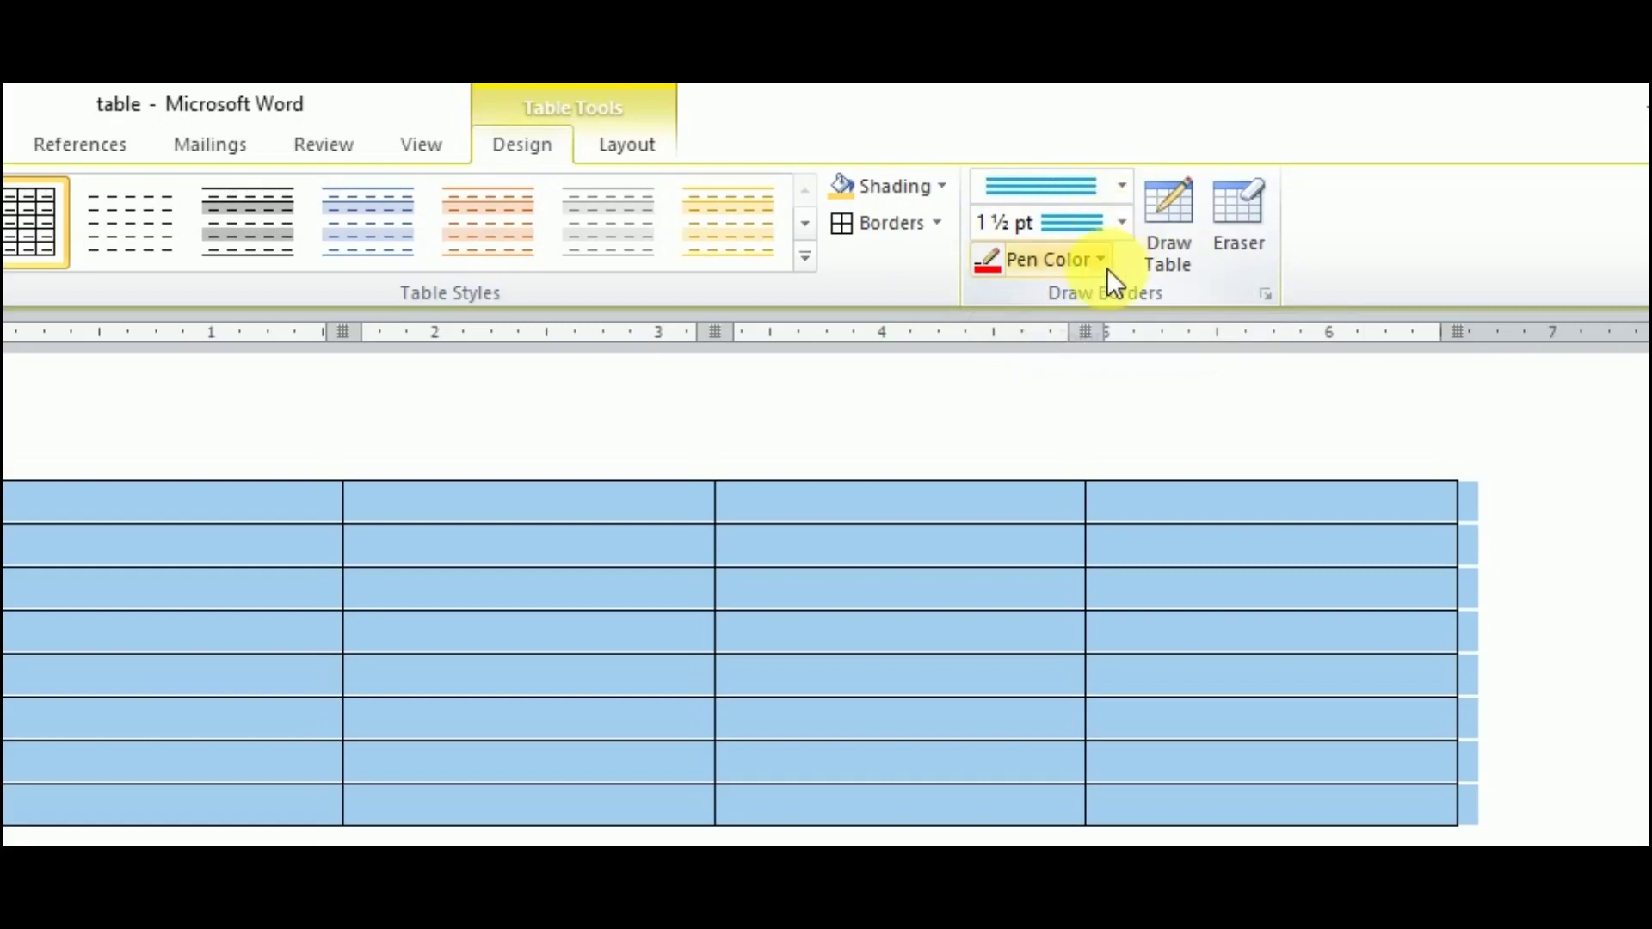
click(1117, 186)
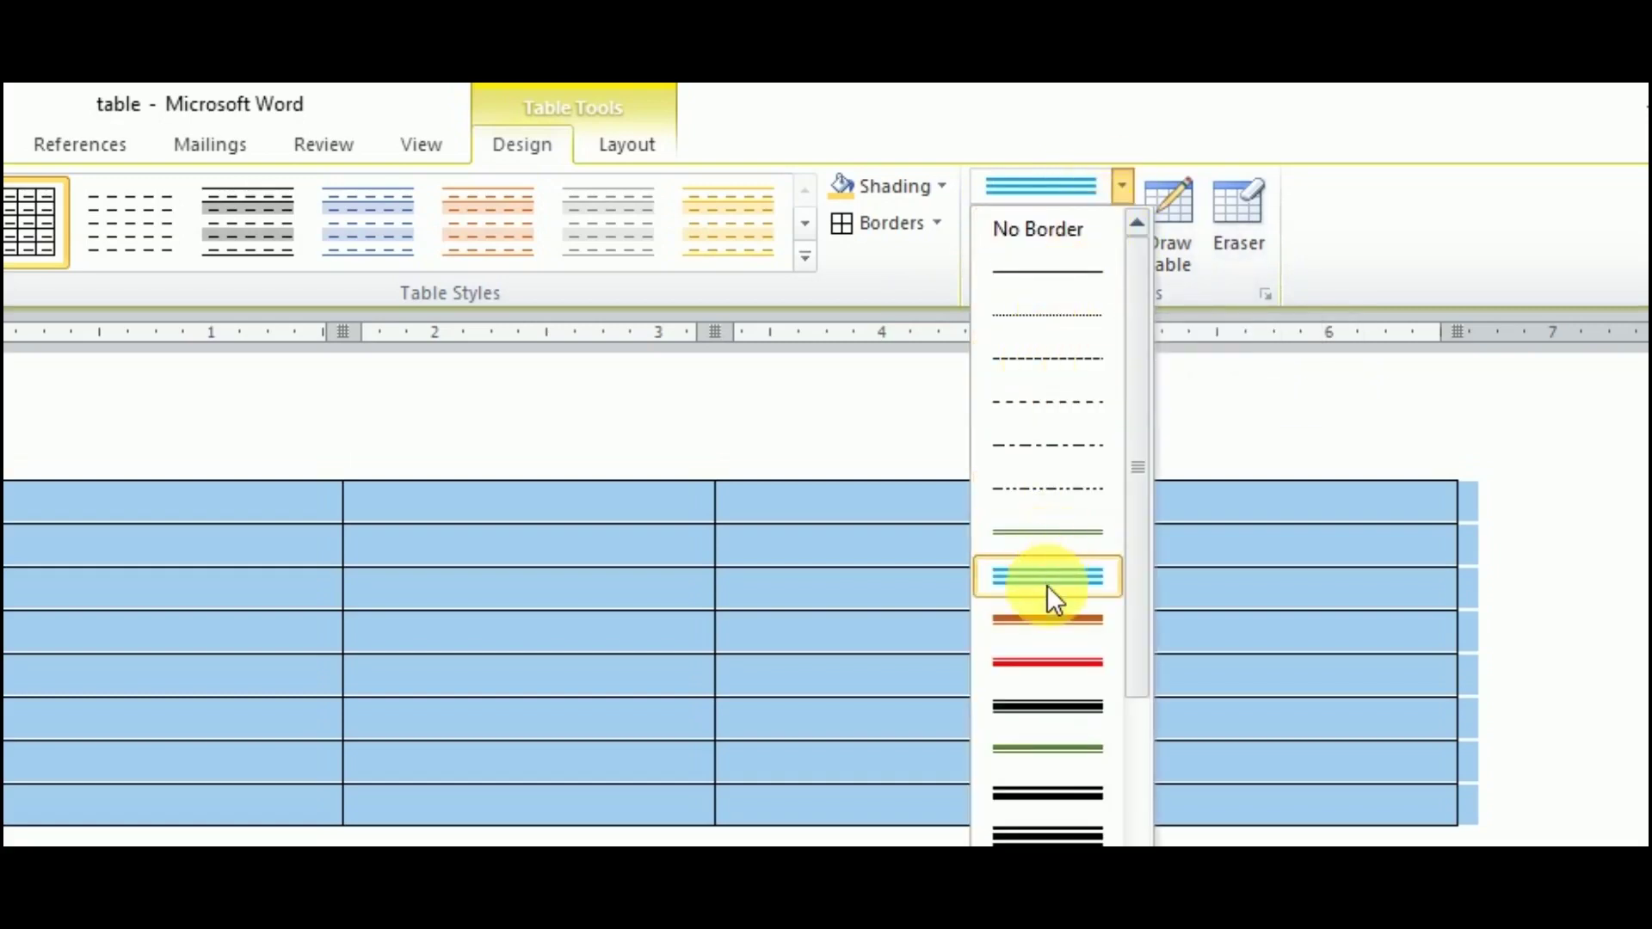
scroll(1040, 773, down, 2)
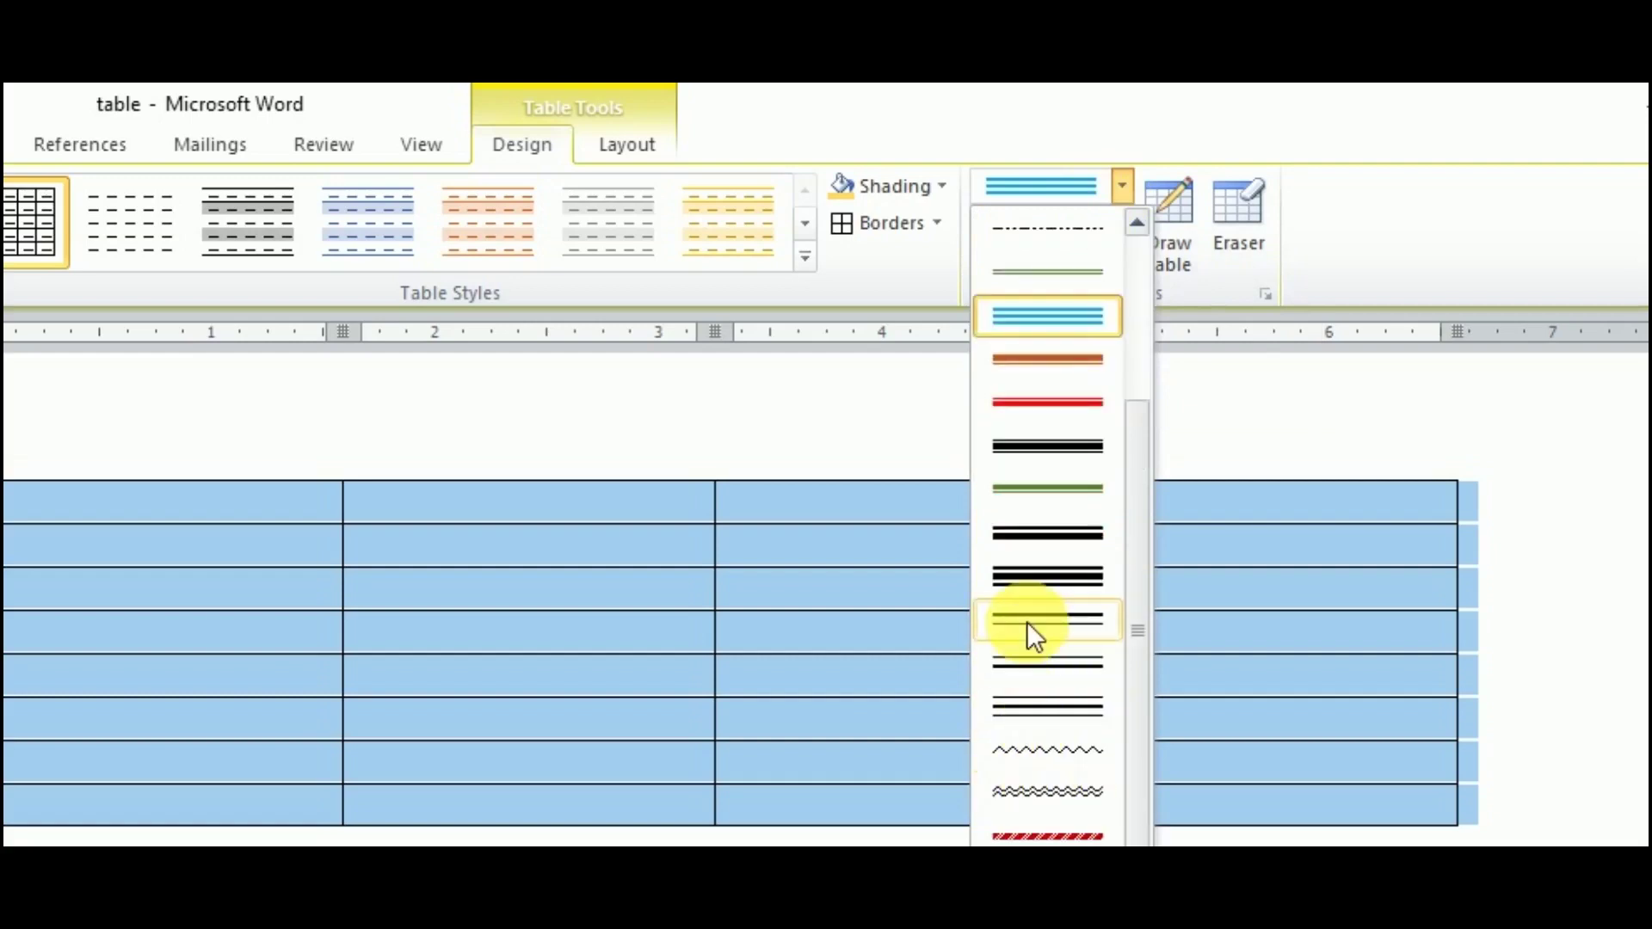
Set the border pen to a solid single line, 2 ¼ pt weight, in green.
click(1046, 537)
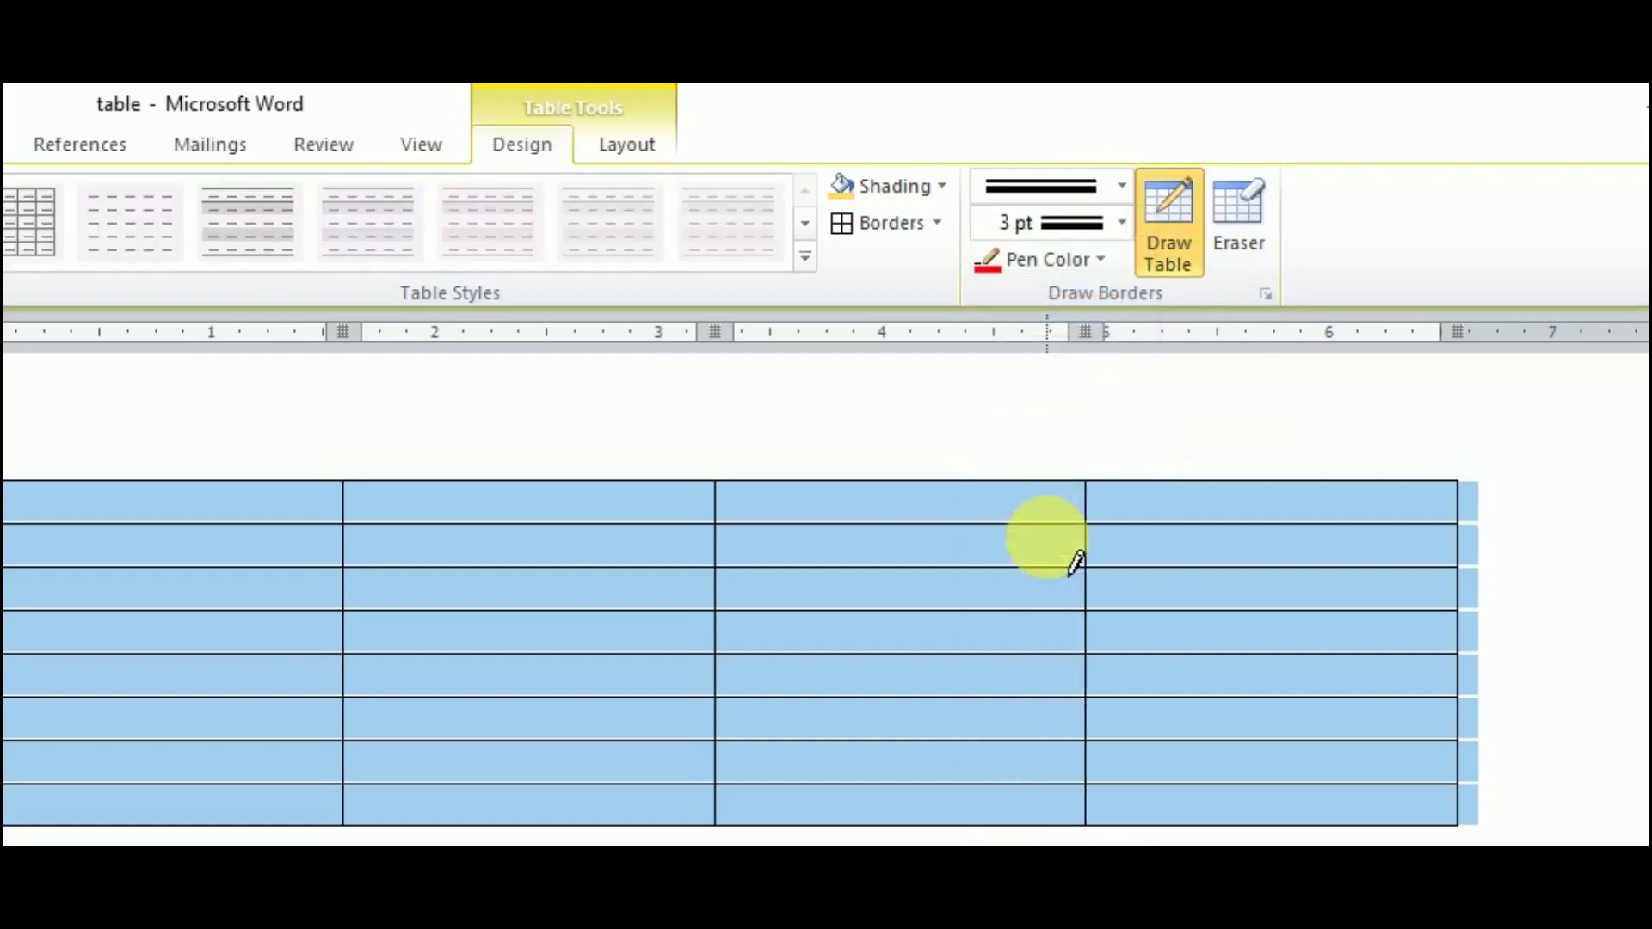
click(1122, 223)
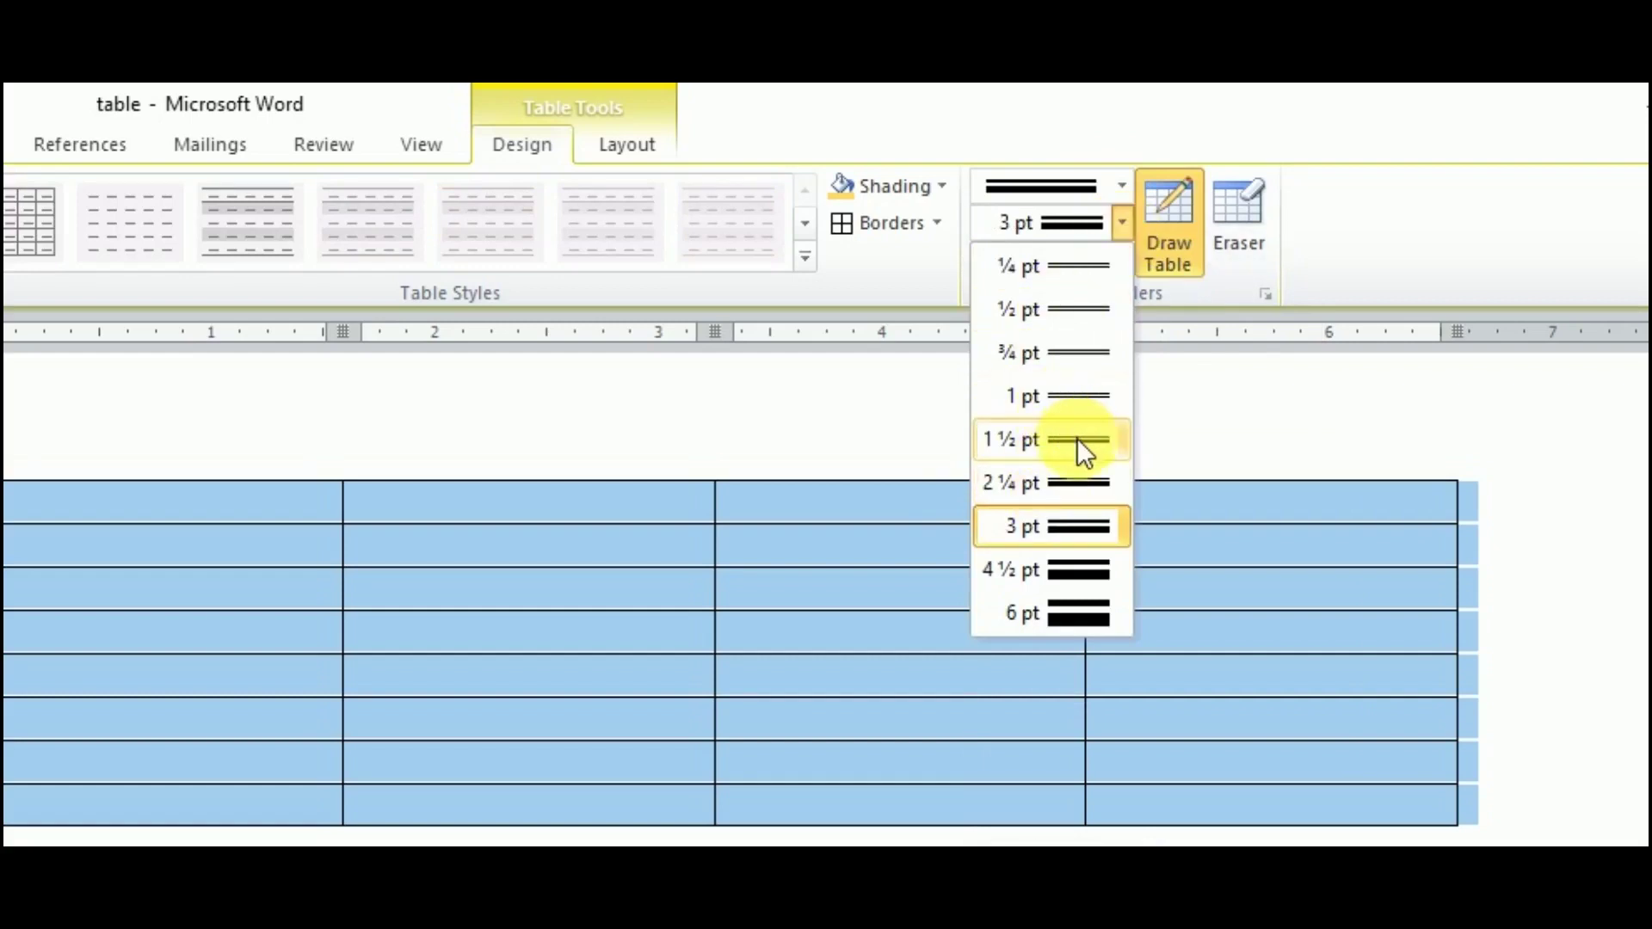
click(1077, 480)
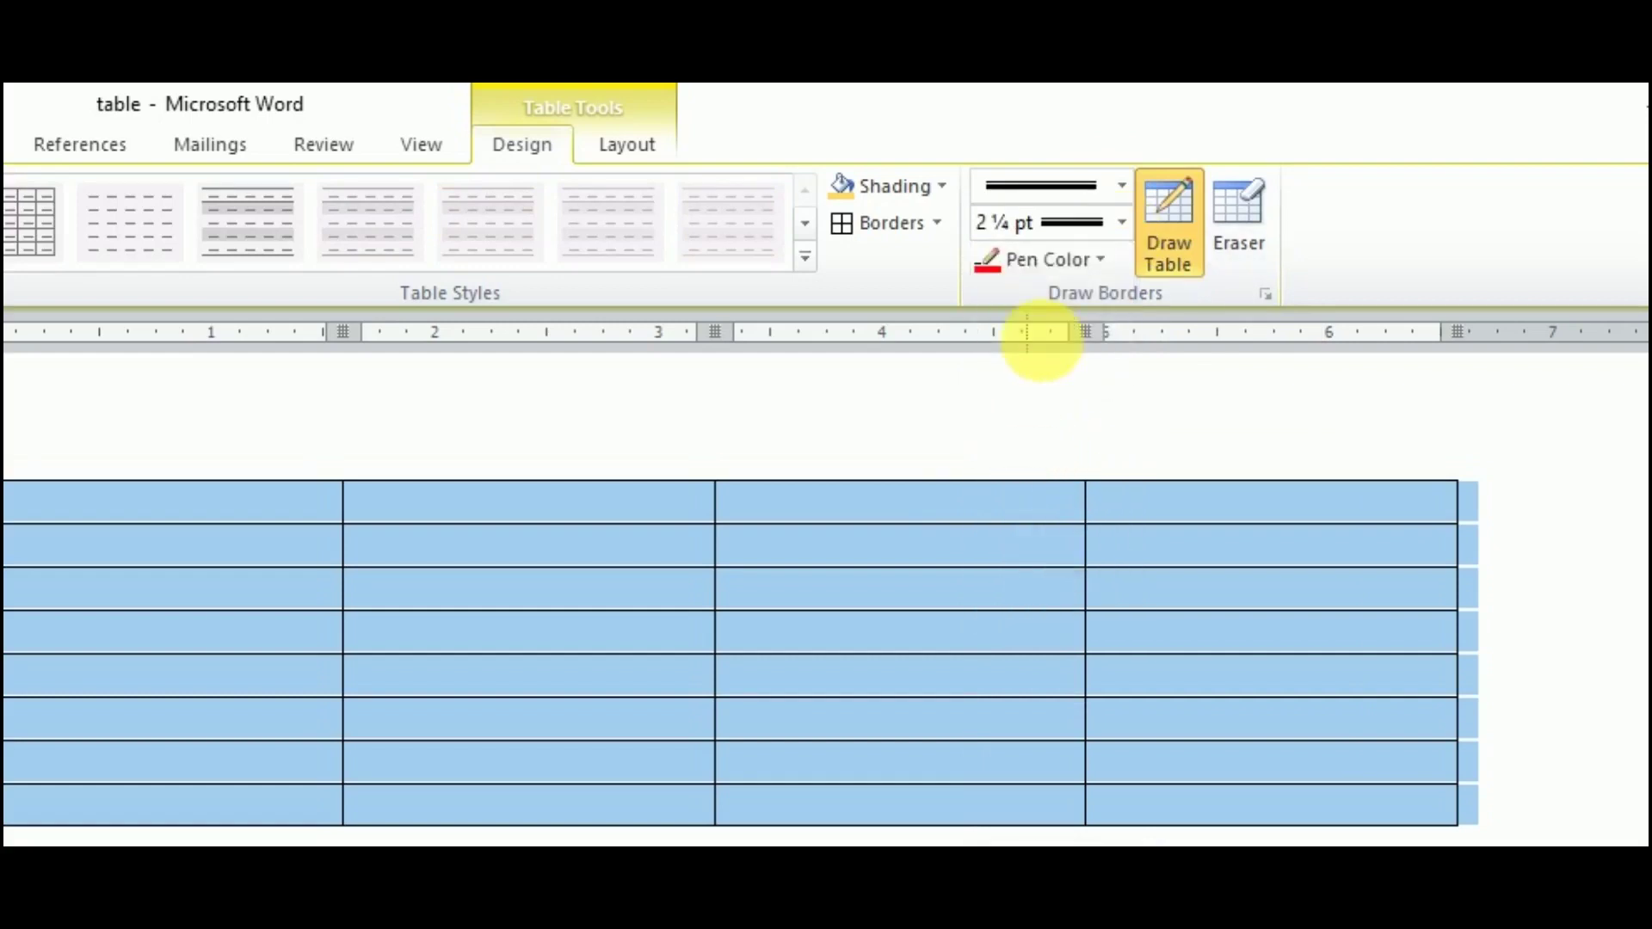
click(1102, 260)
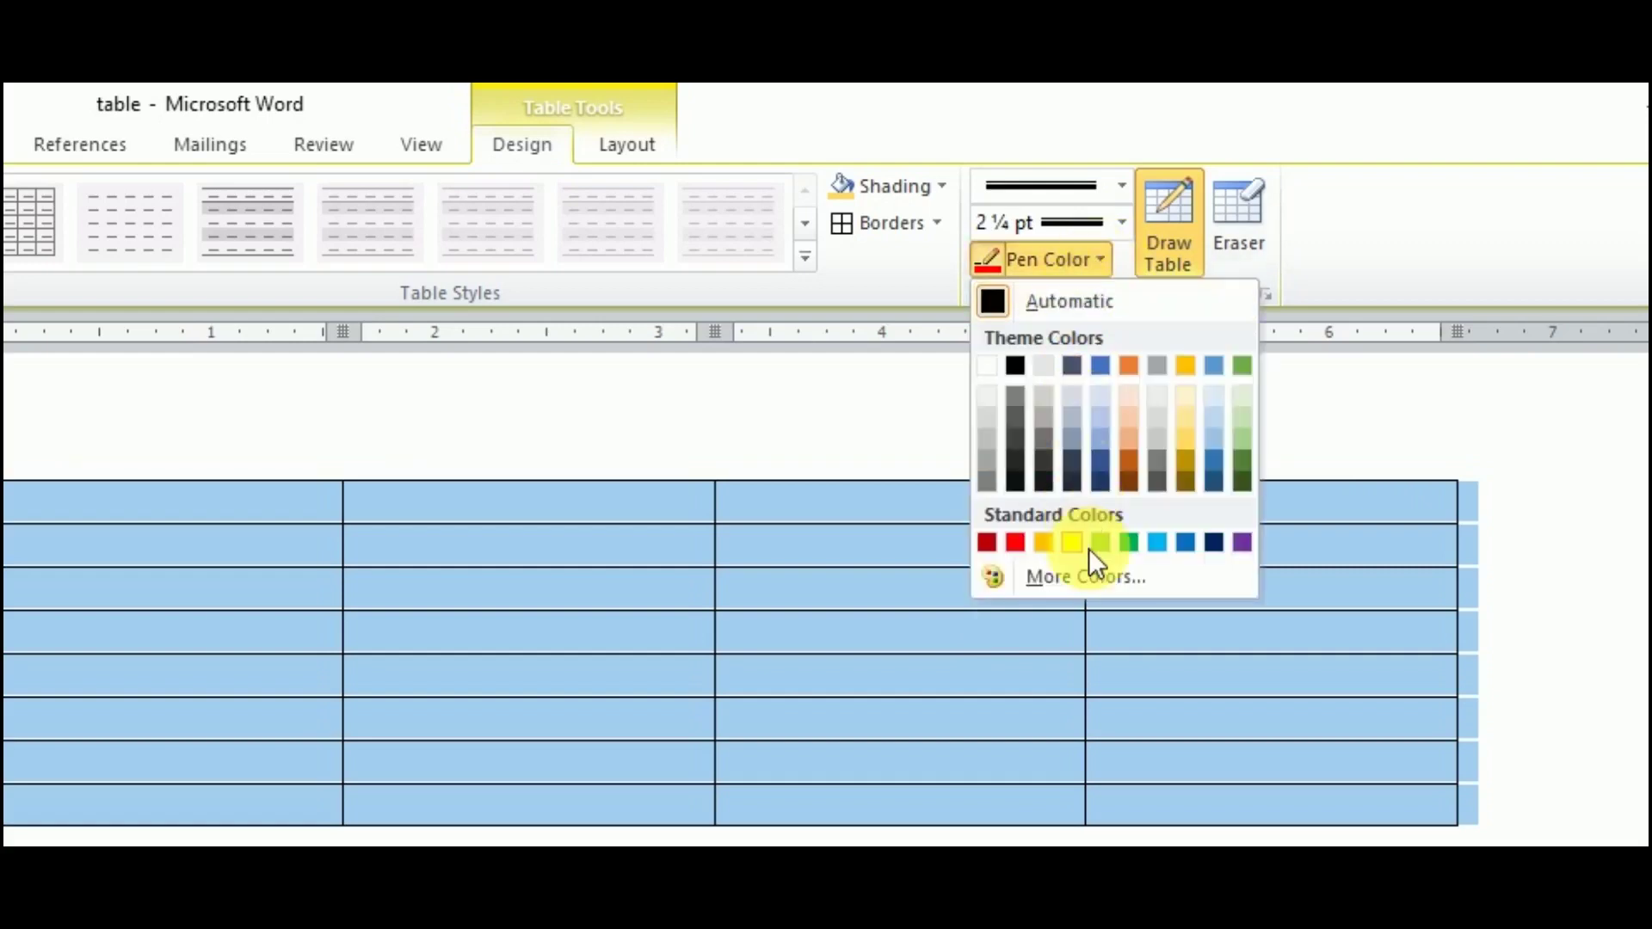
click(1135, 541)
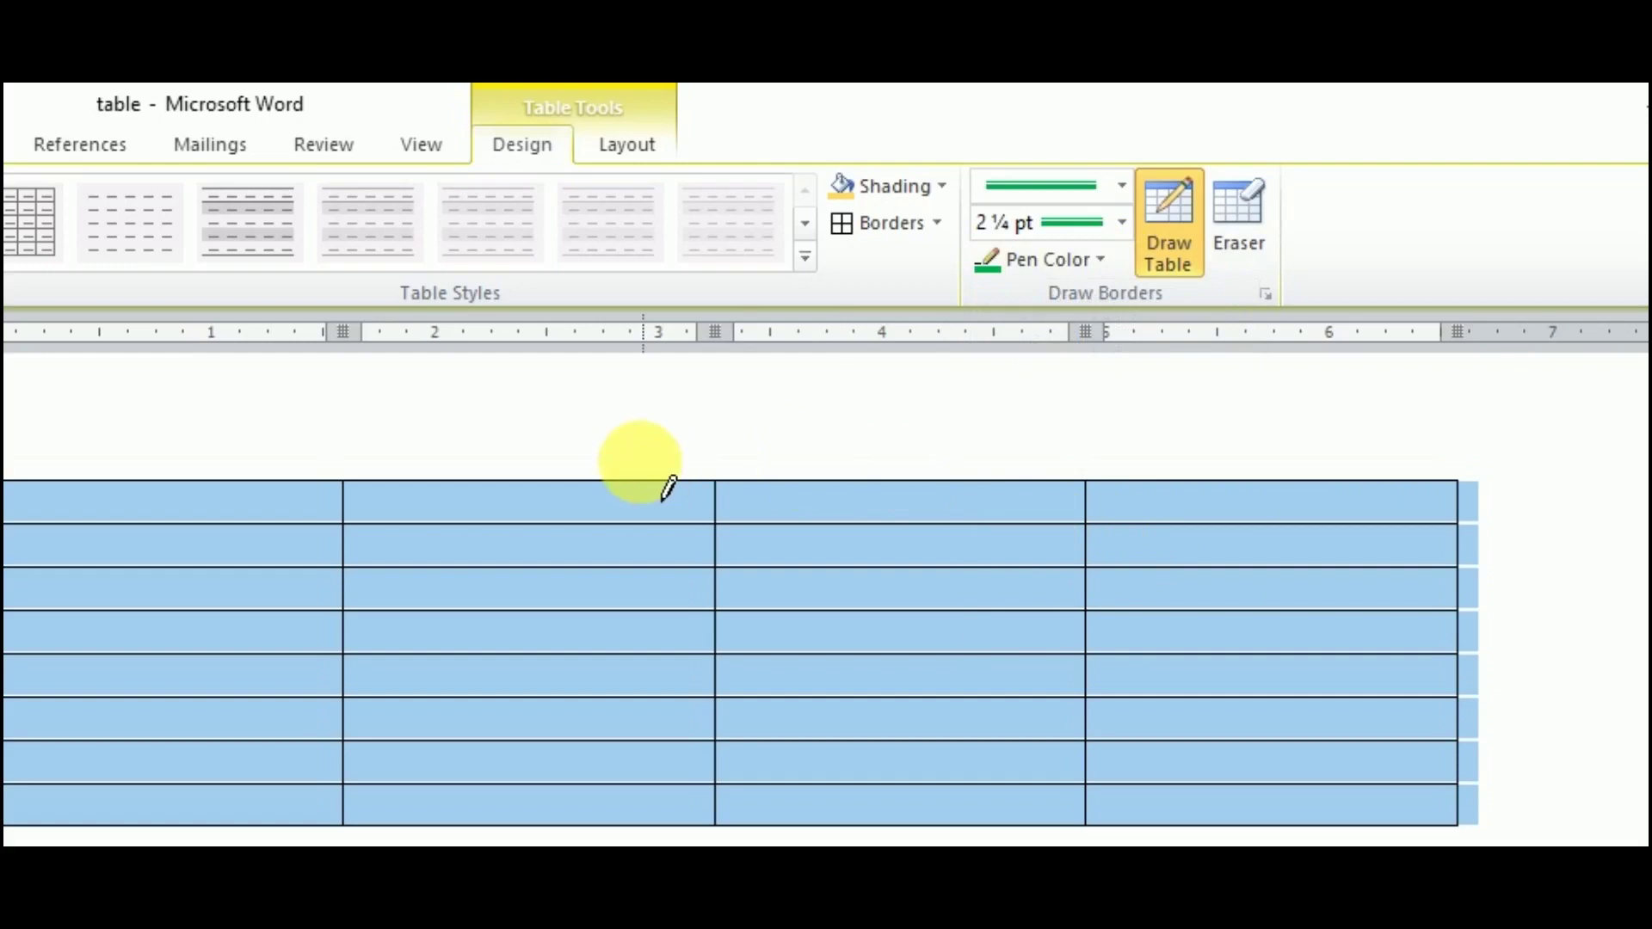
click(933, 227)
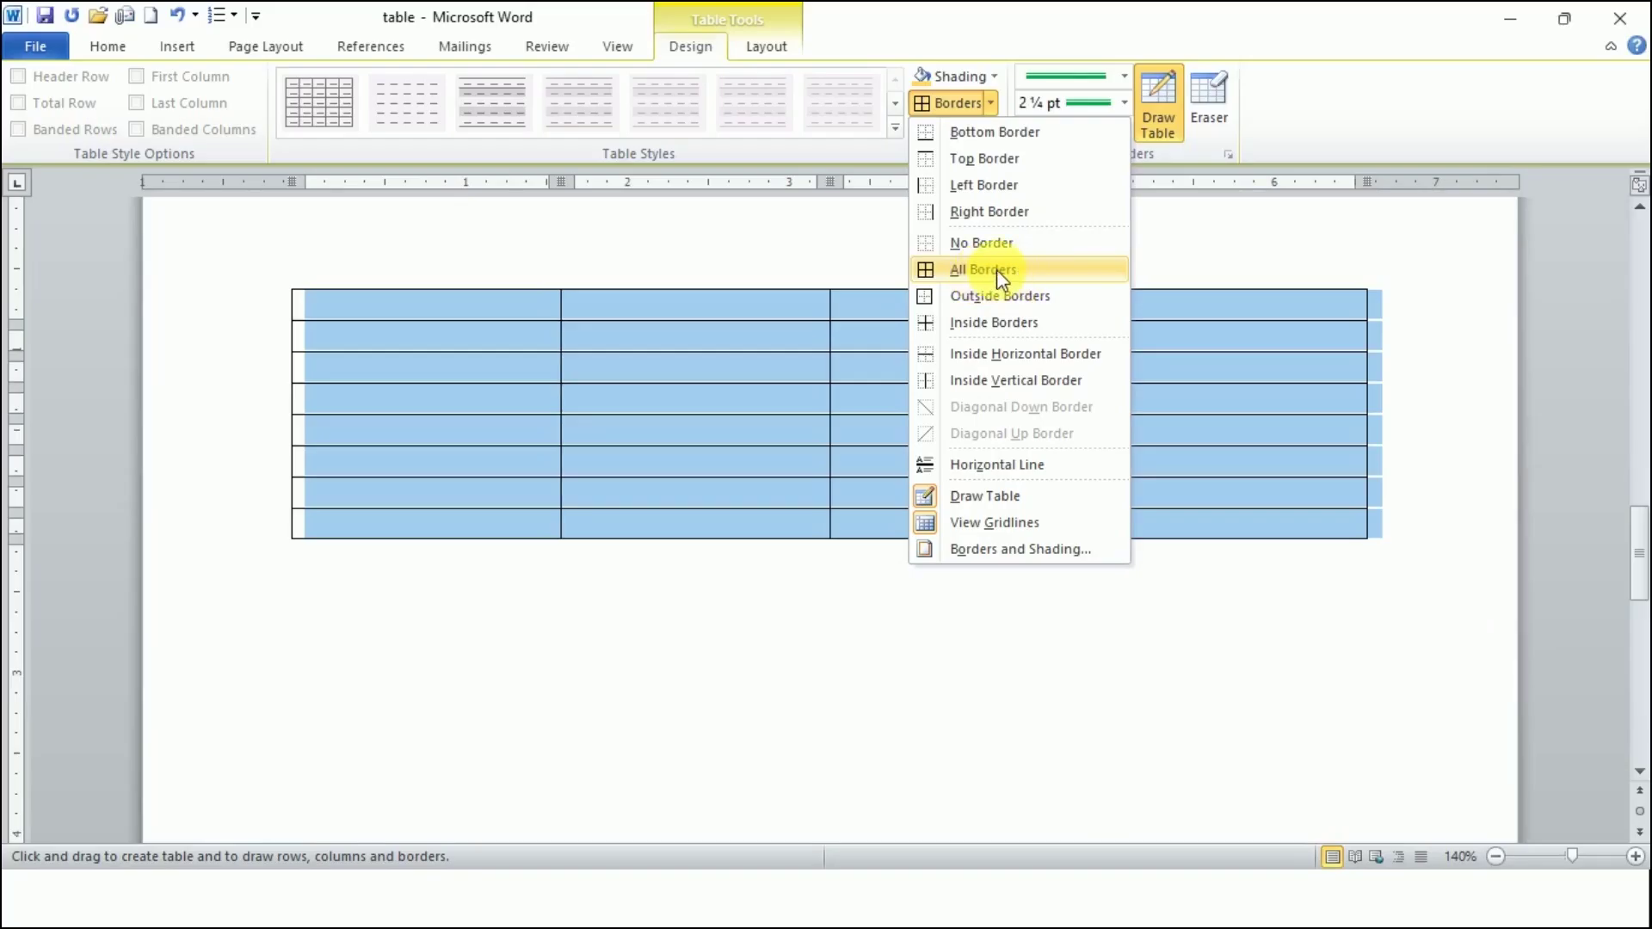
Apply the green pen to All Borders and fill the table with light green shading.
click(997, 270)
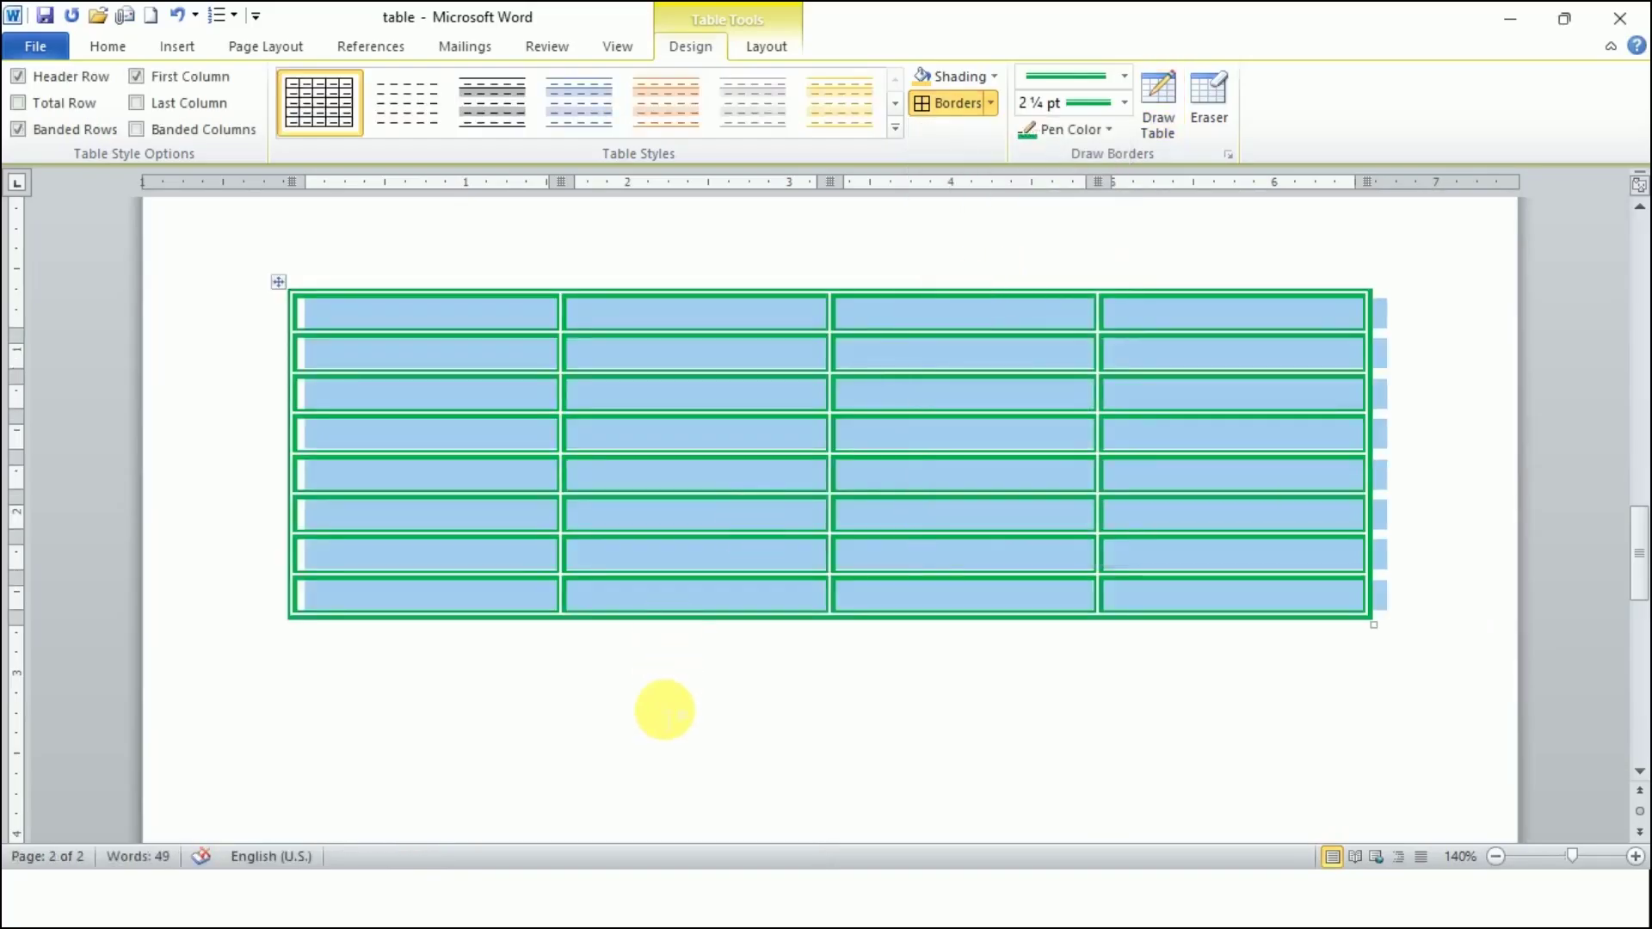
click(674, 707)
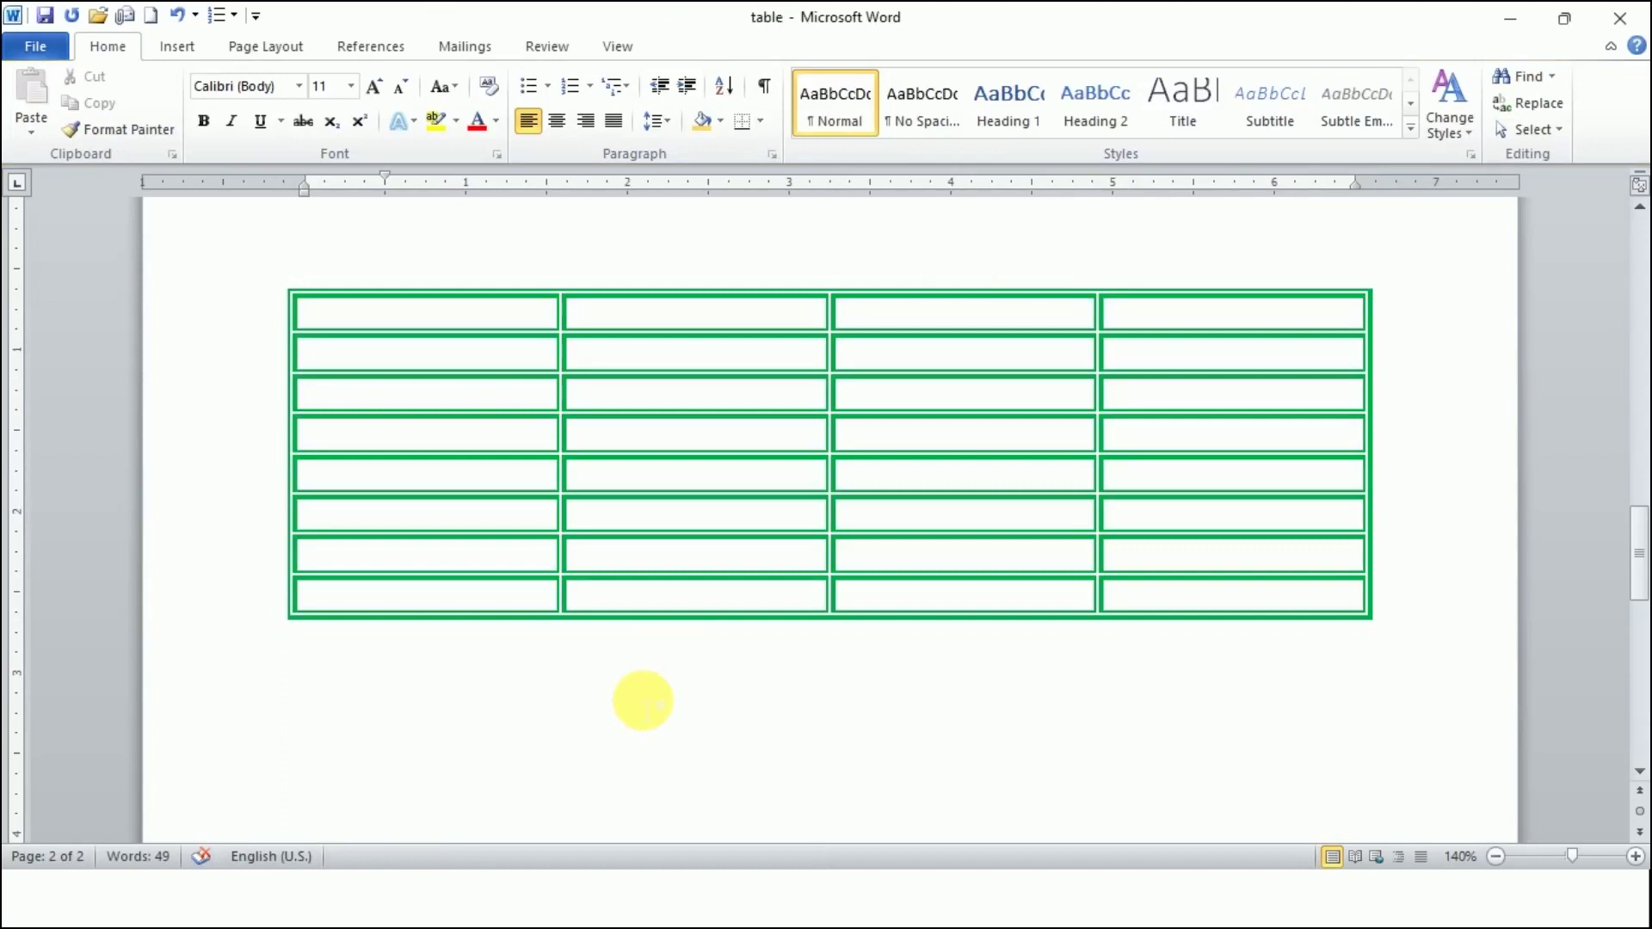
click(295, 298)
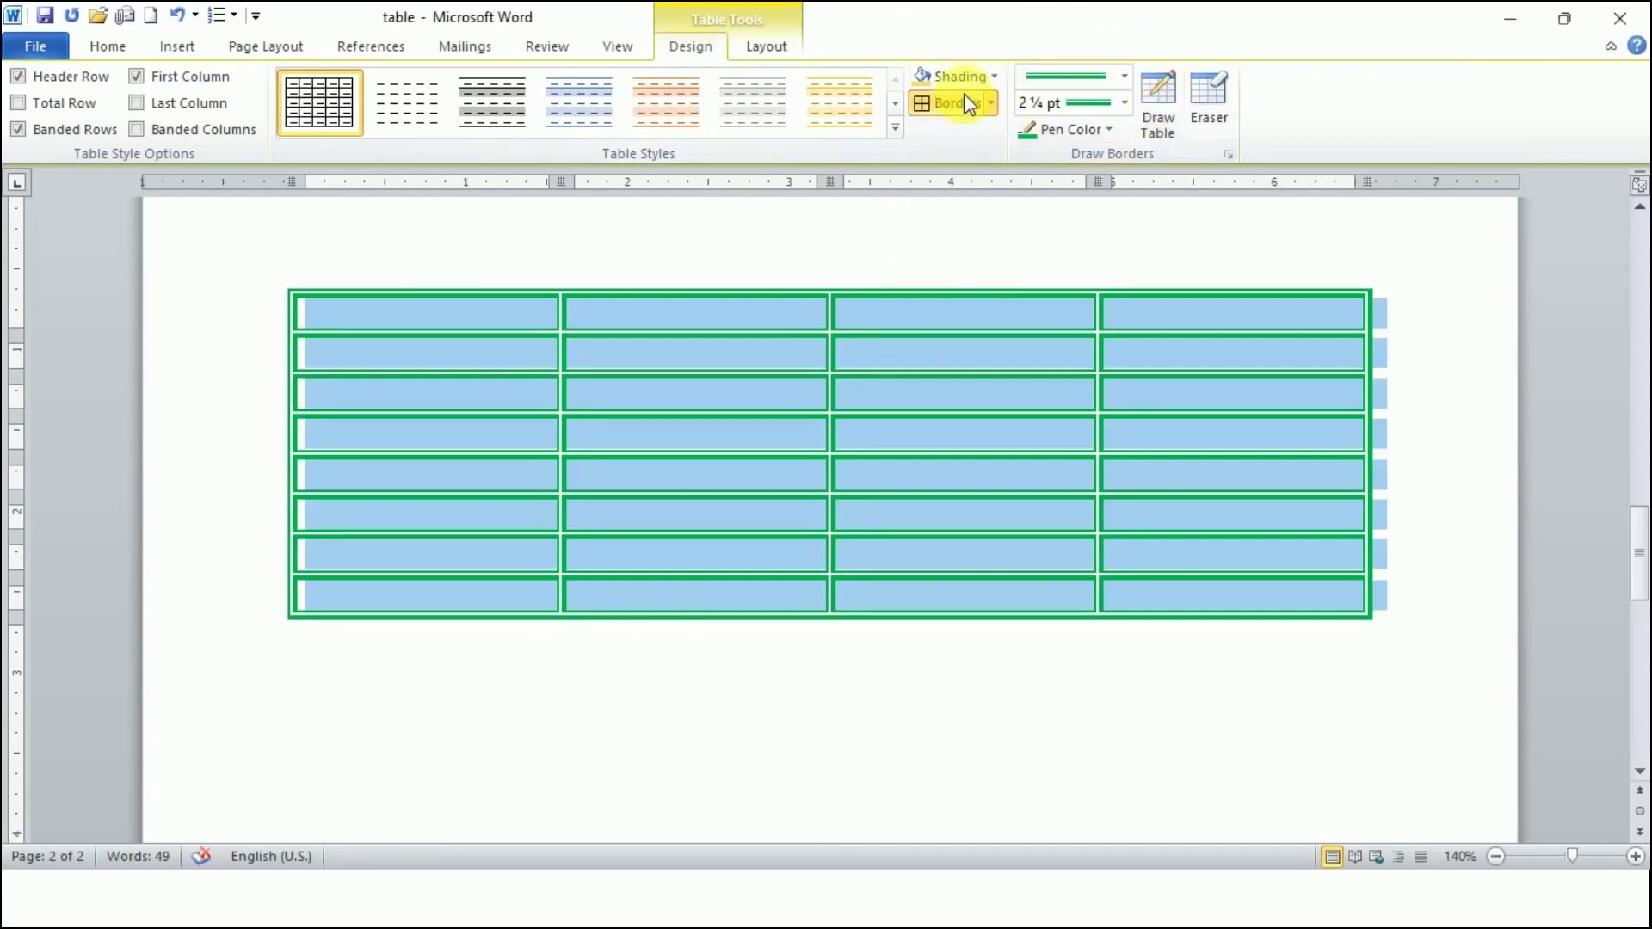
click(995, 80)
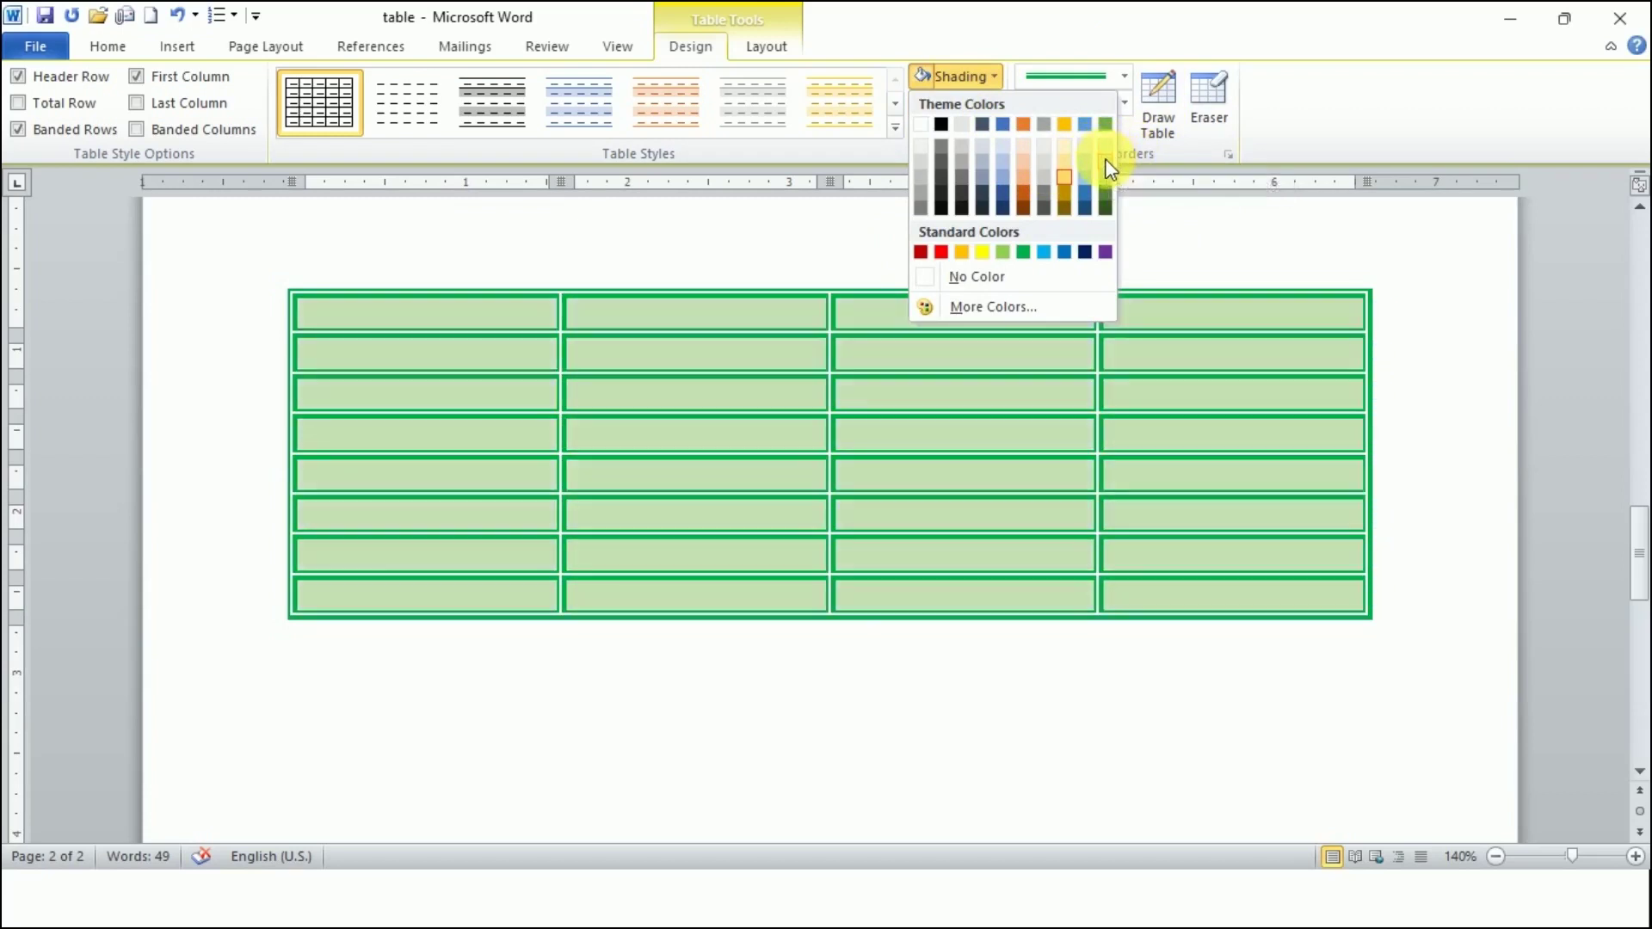
click(1086, 160)
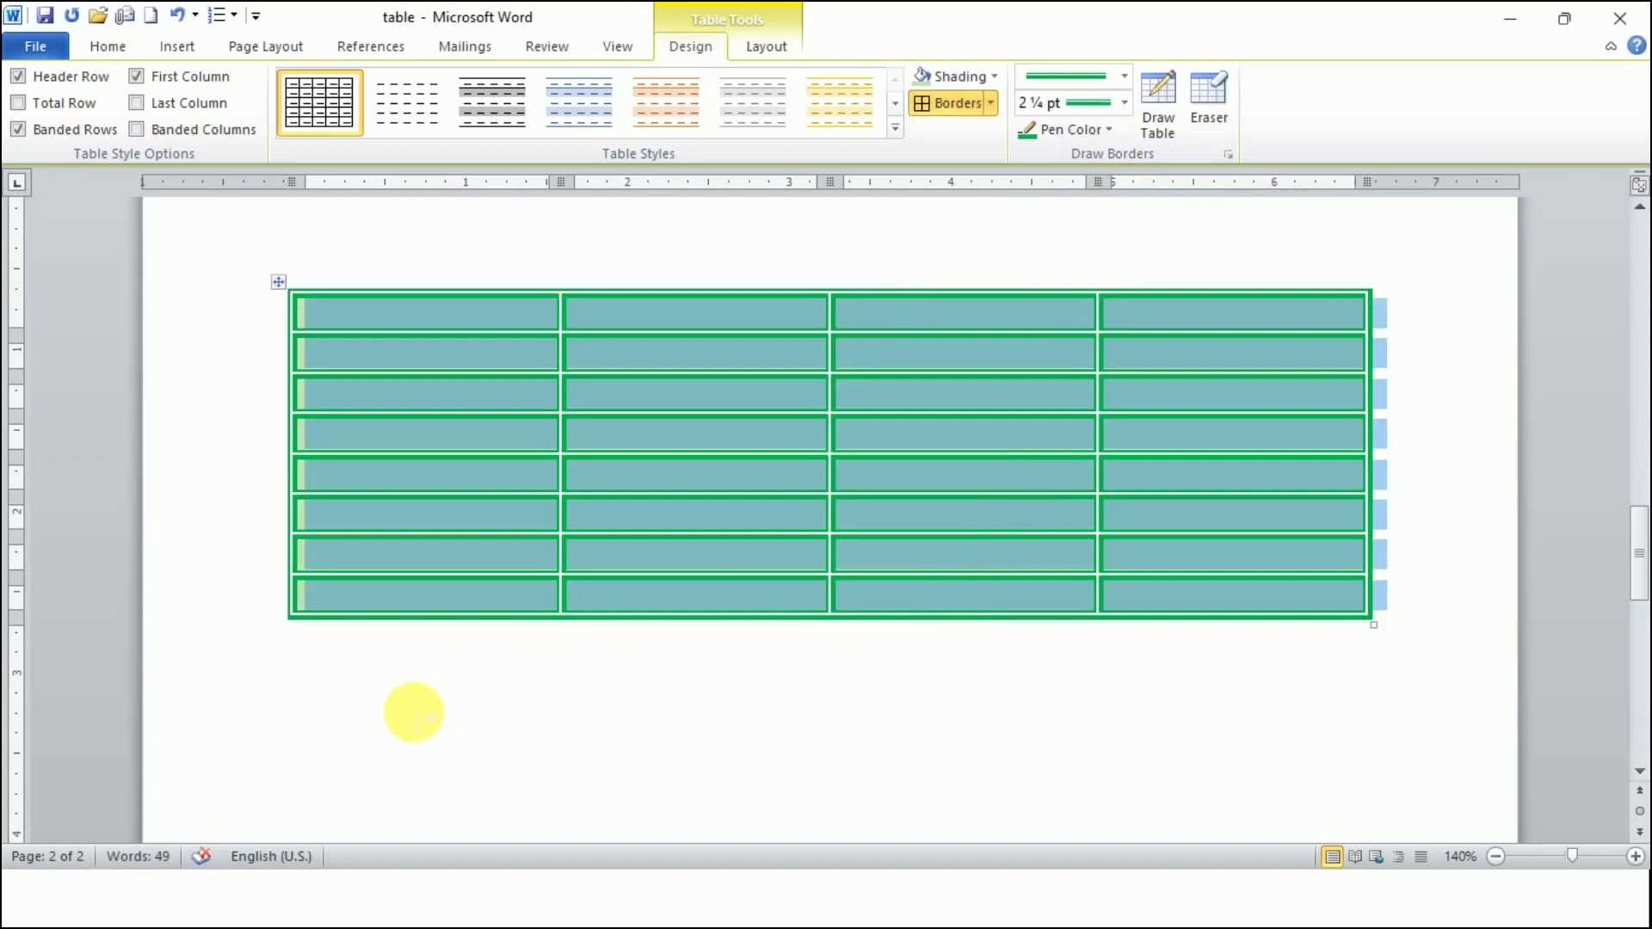
click(413, 712)
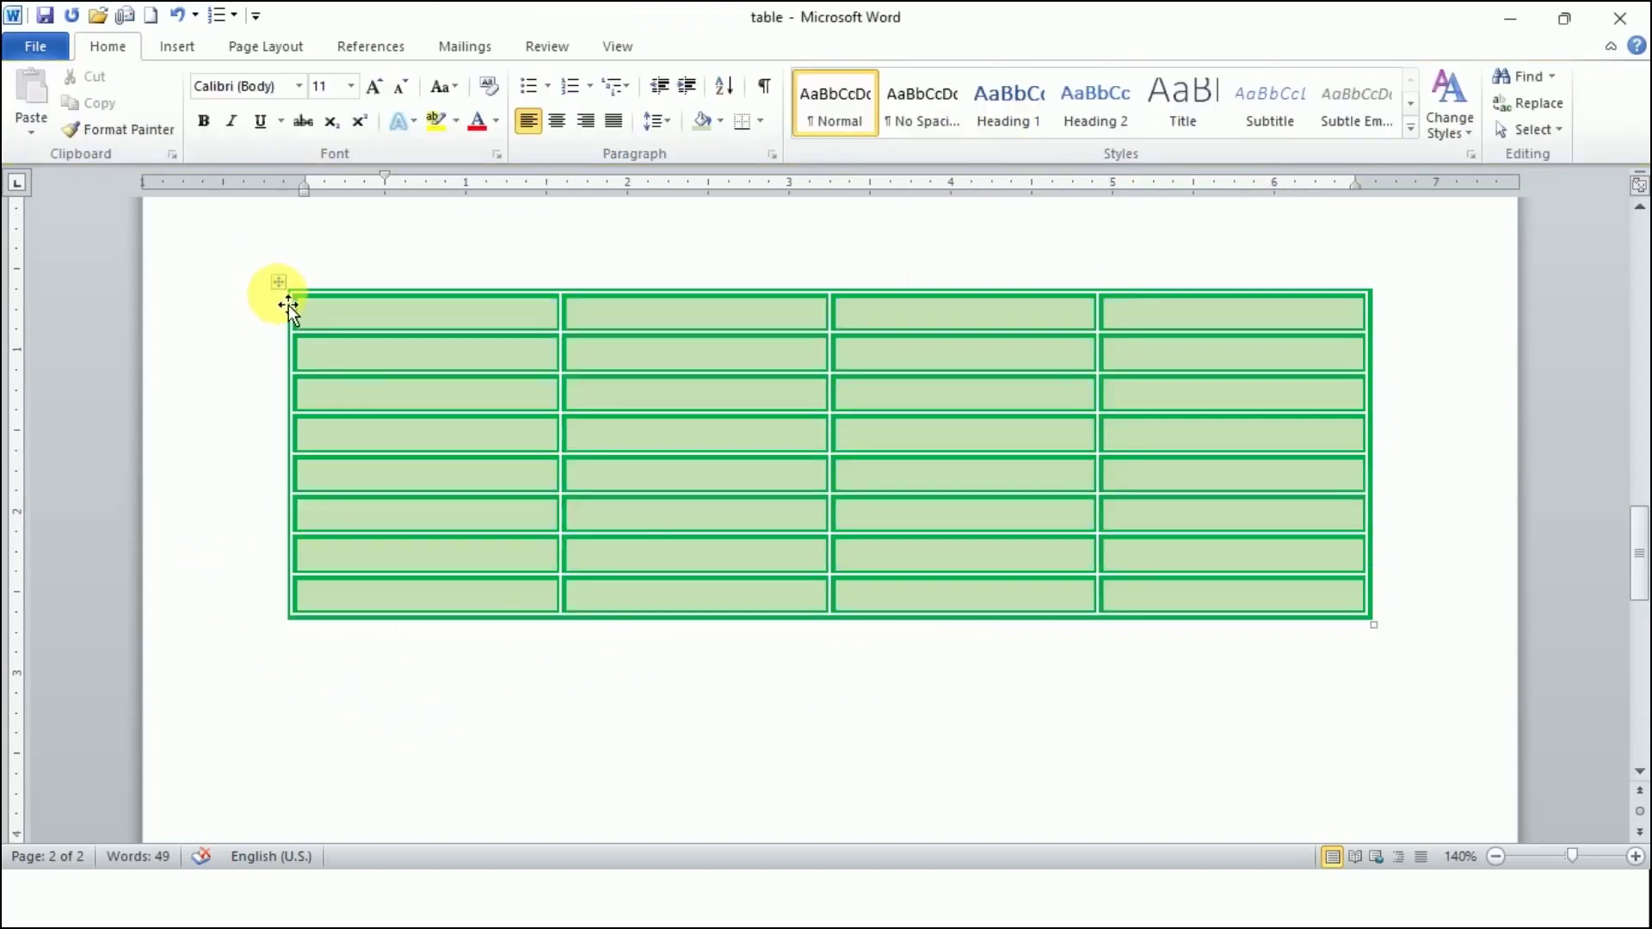
Enlarge the green table wider and taller, then place the cursor on the line below it.
drag(1375, 625, 1434, 720)
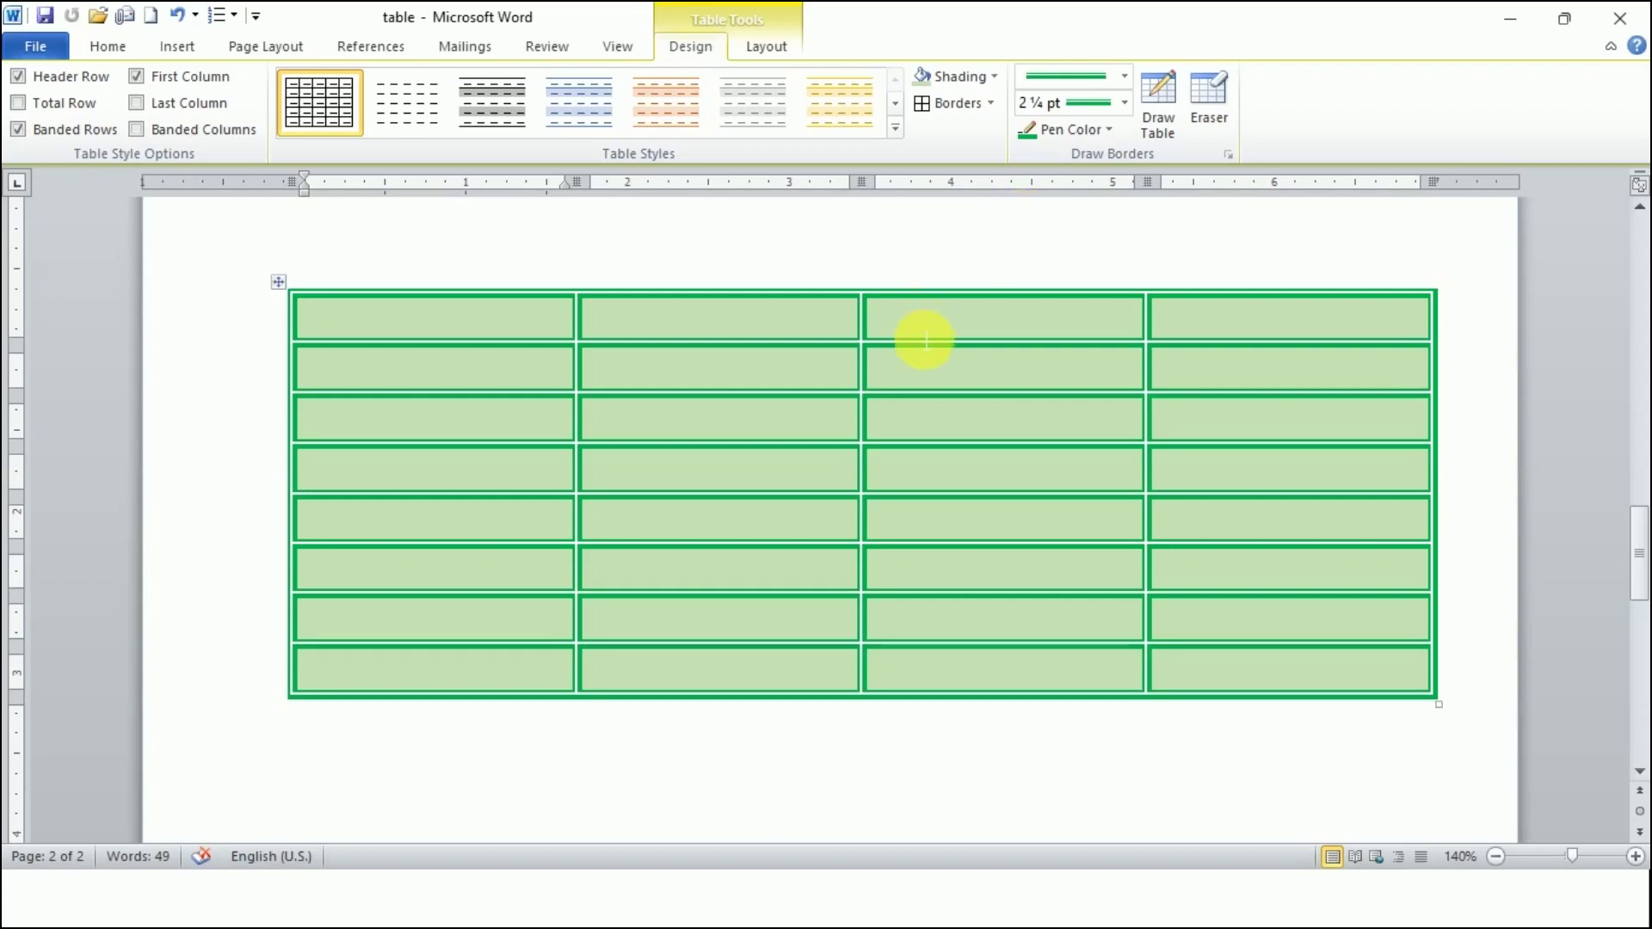
scroll(920, 345, down, 5)
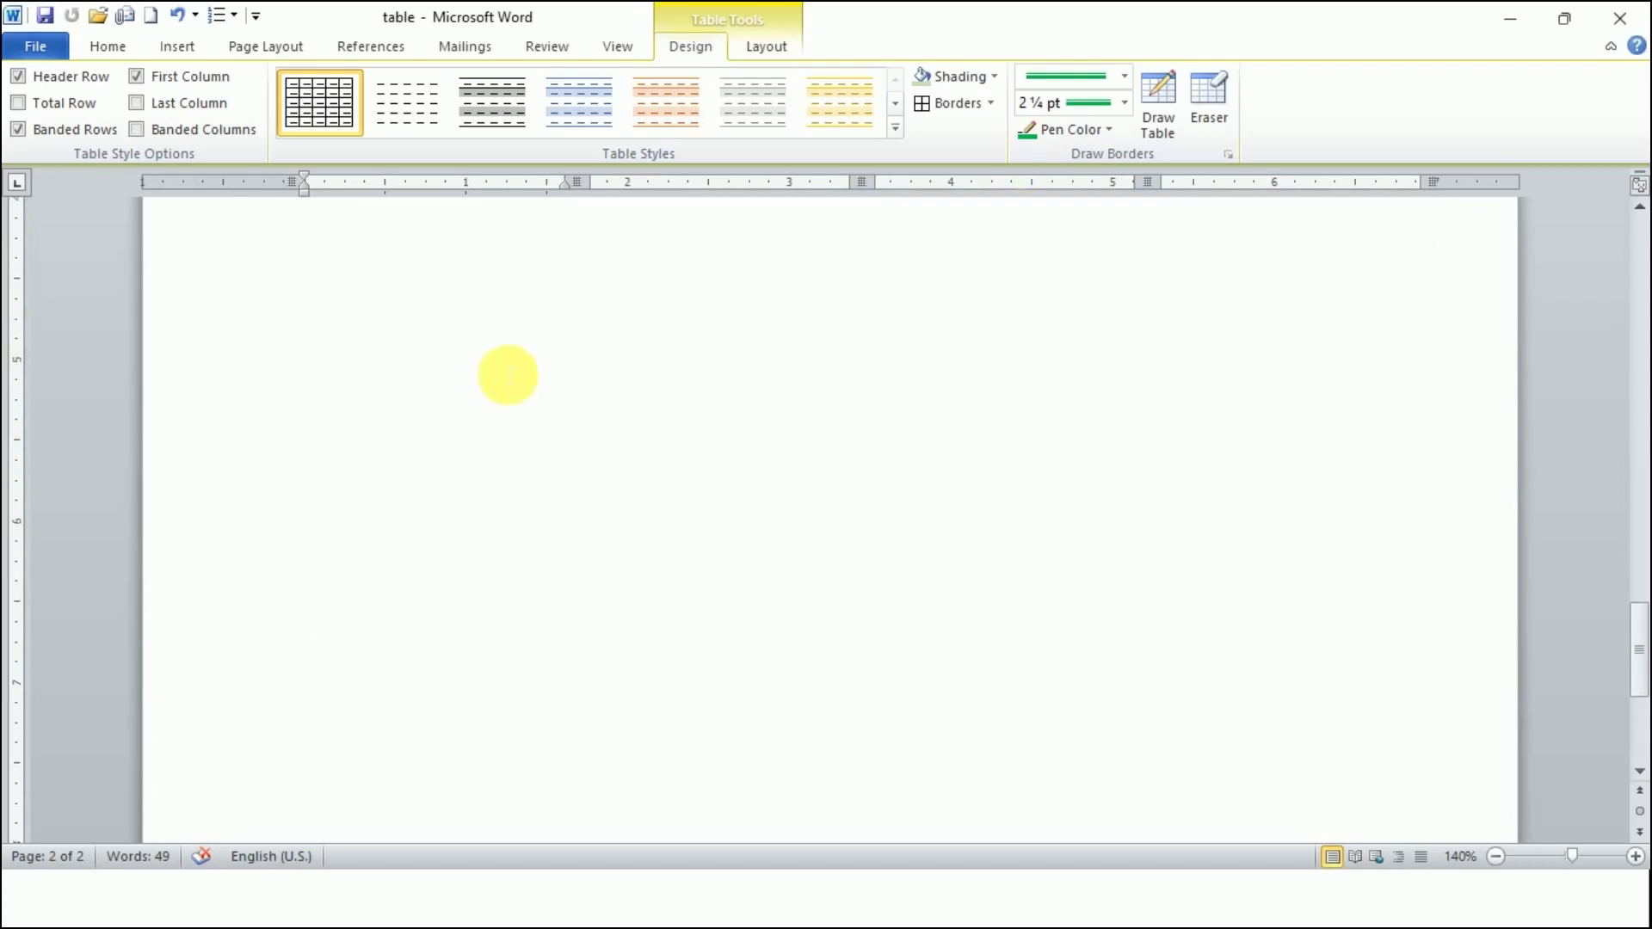
click(495, 368)
click(370, 405)
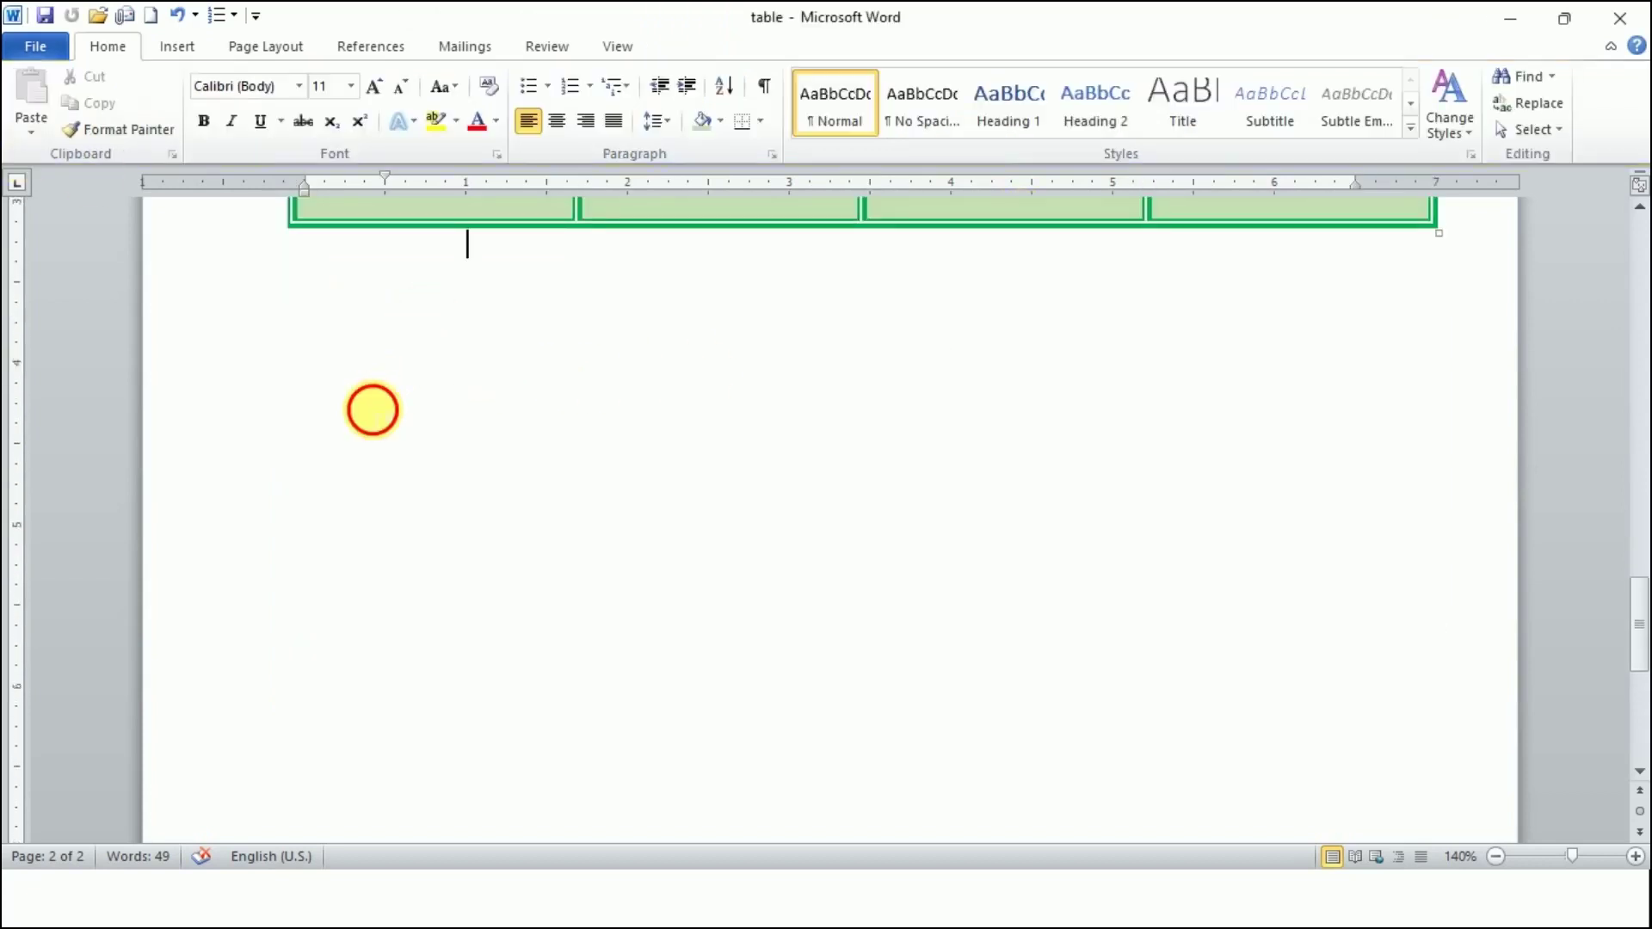
Insert a 3-column by 4-row table below the first one and select the whole new table.
click(178, 46)
click(192, 125)
click(235, 251)
click(598, 543)
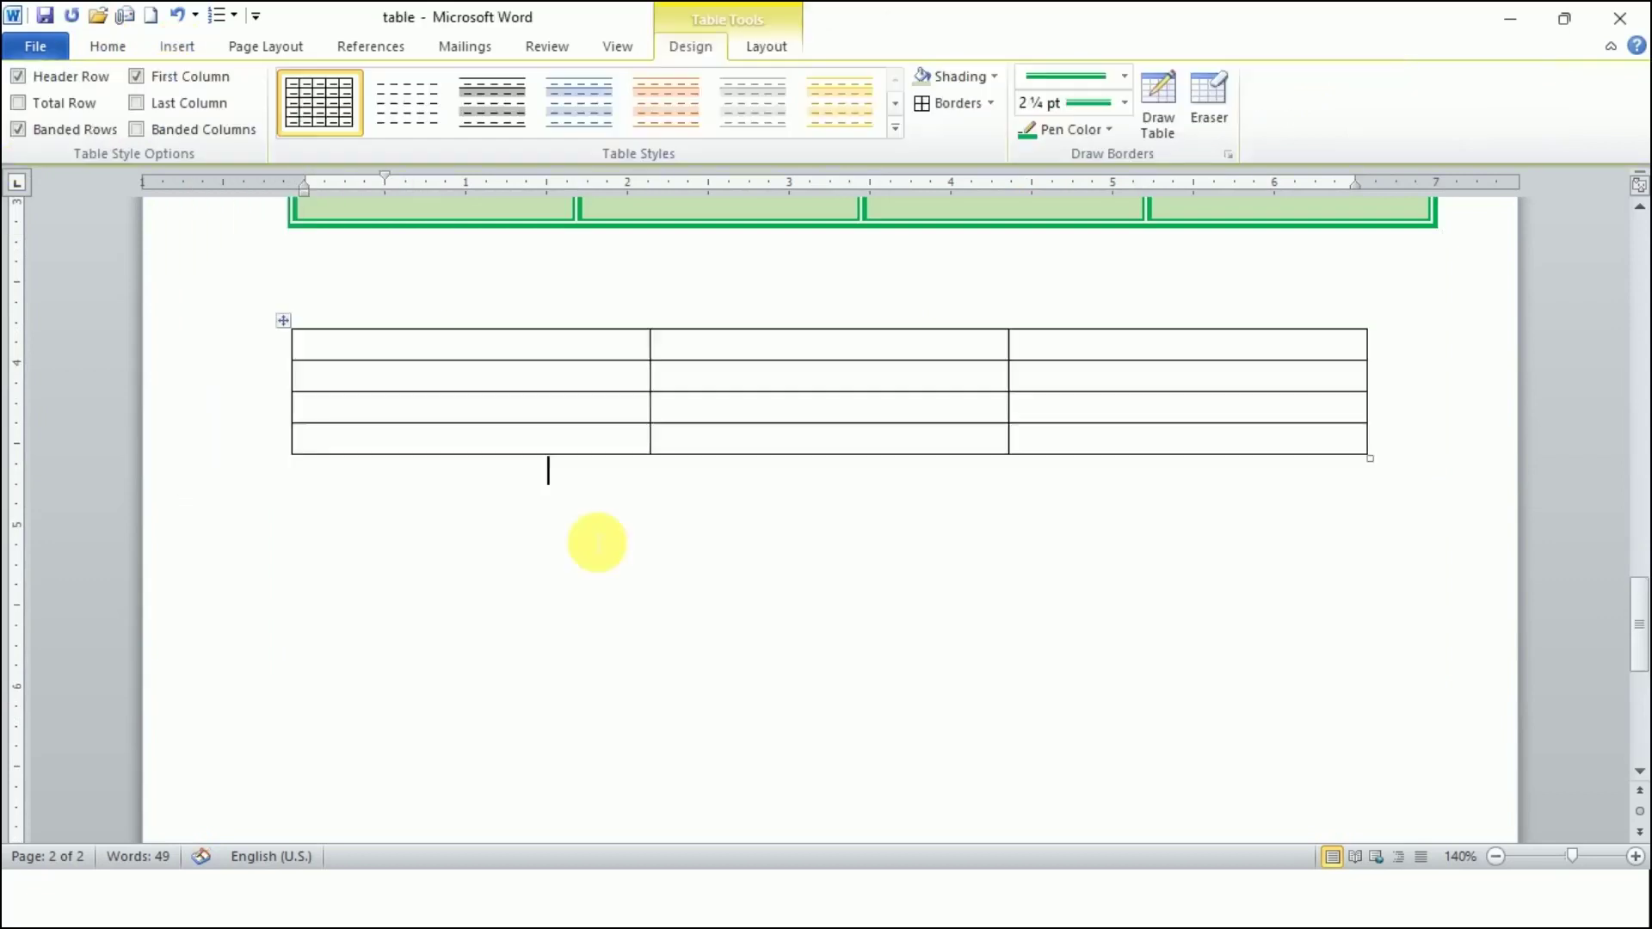
click(379, 408)
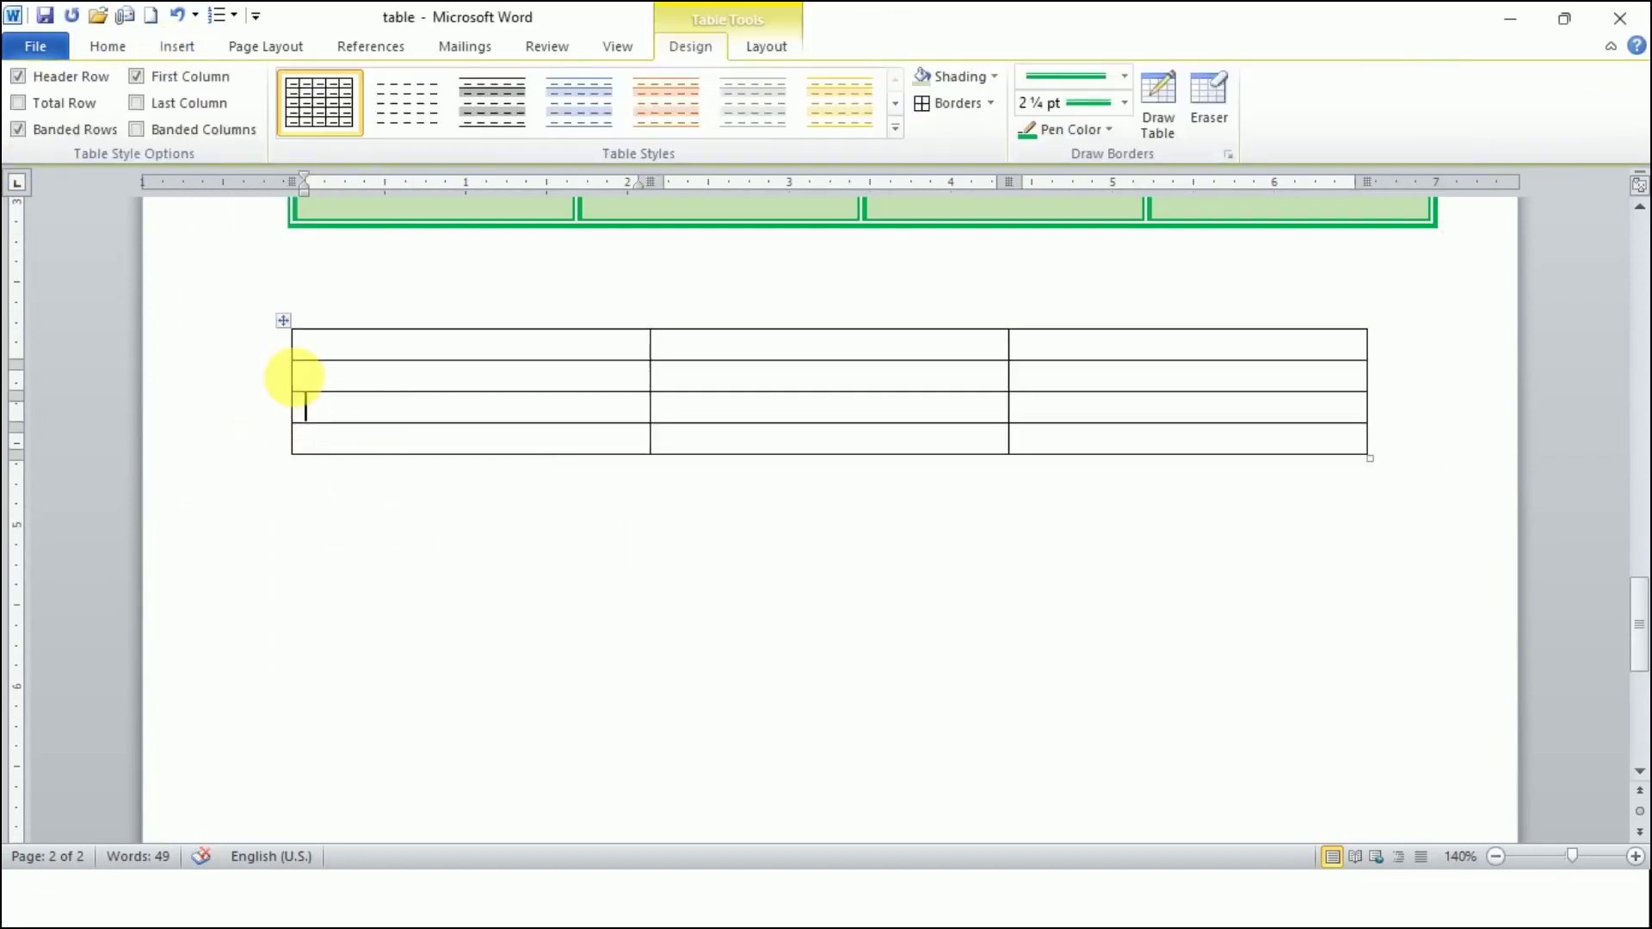
click(322, 511)
click(285, 323)
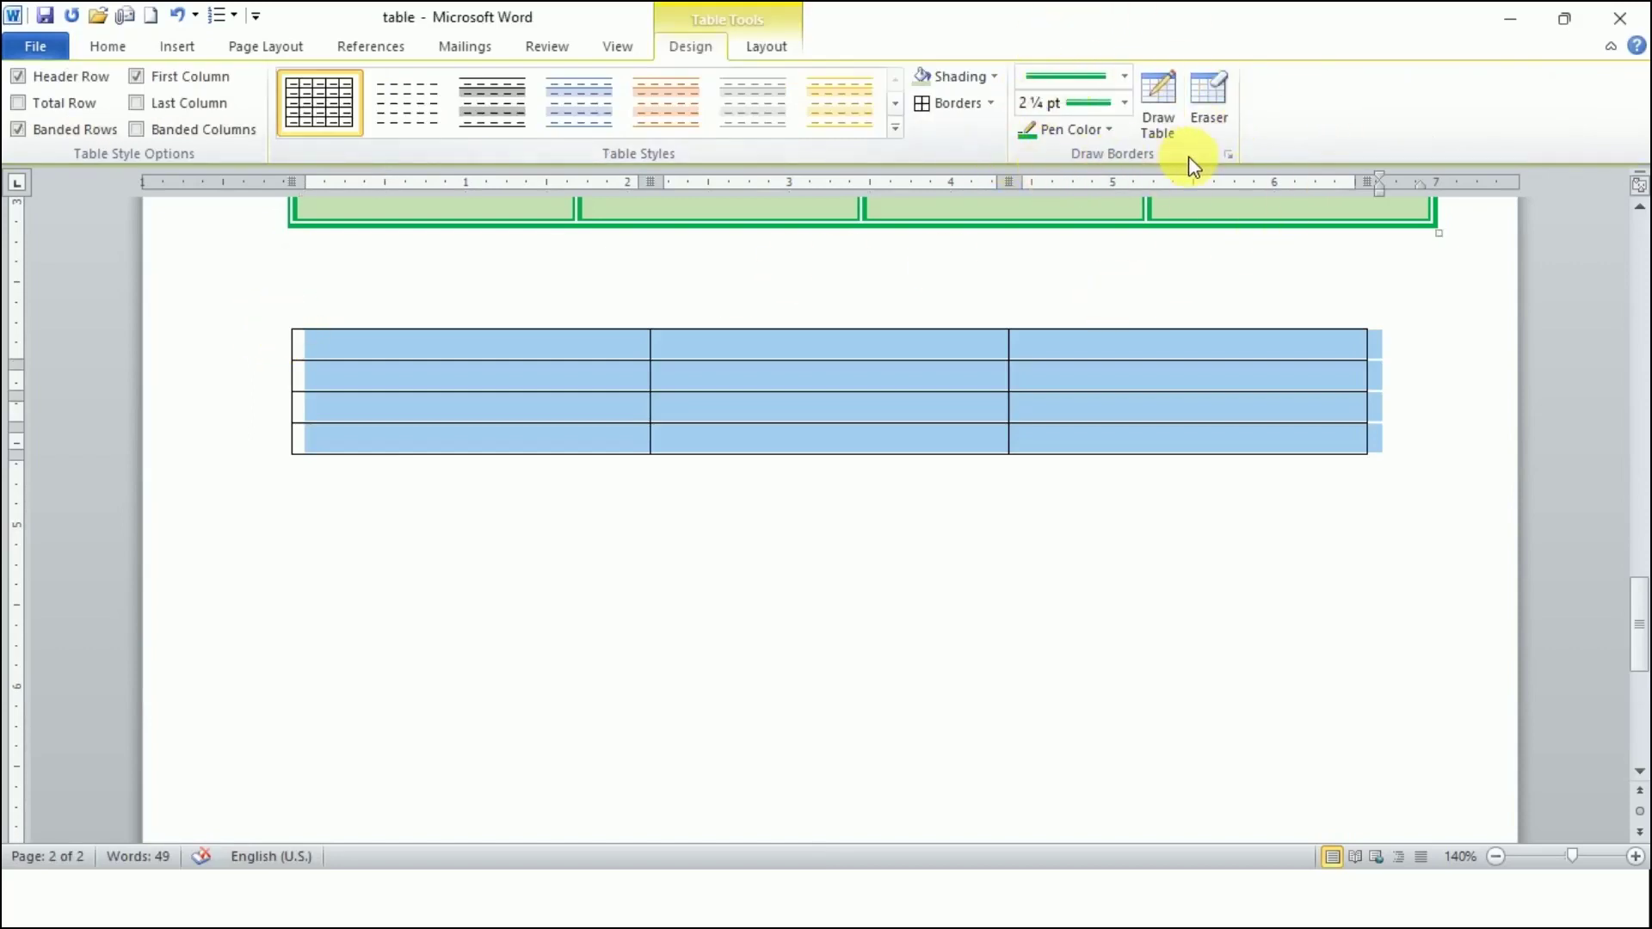
In Borders and Shading for the second table, choose the 3-D line style in blue.
click(1232, 155)
mouse_move(1138, 187)
mouse_down()
mouse_move(1083, 341)
mouse_move(1084, 260)
mouse_up()
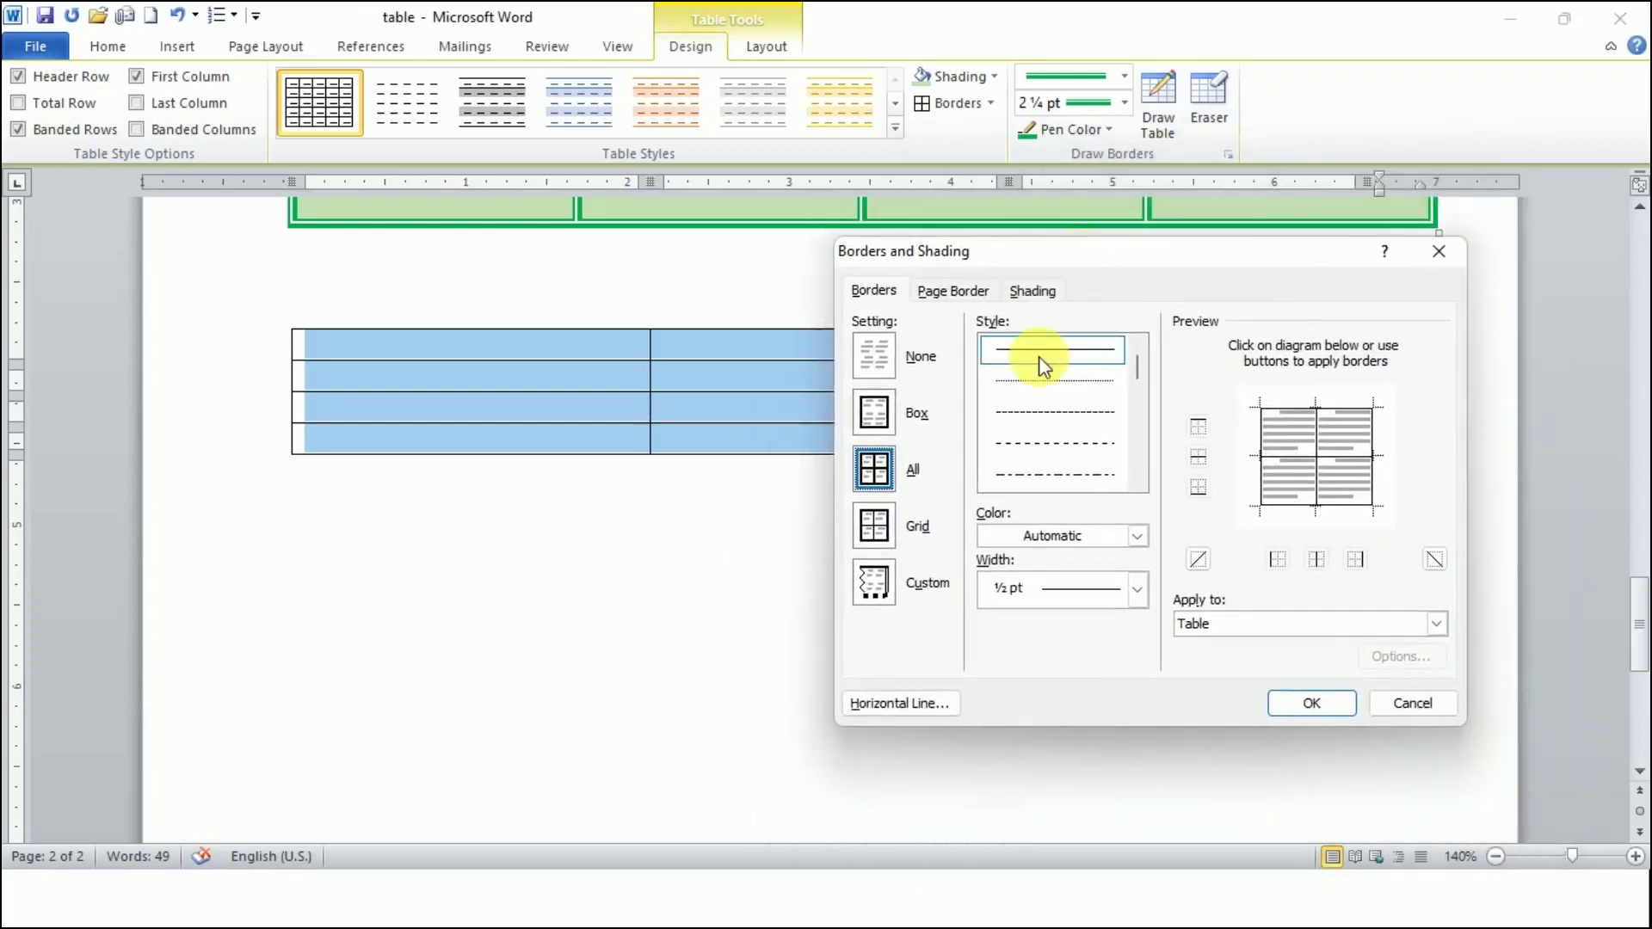
scroll(1141, 443, down, 2)
scroll(1139, 457, down, 3)
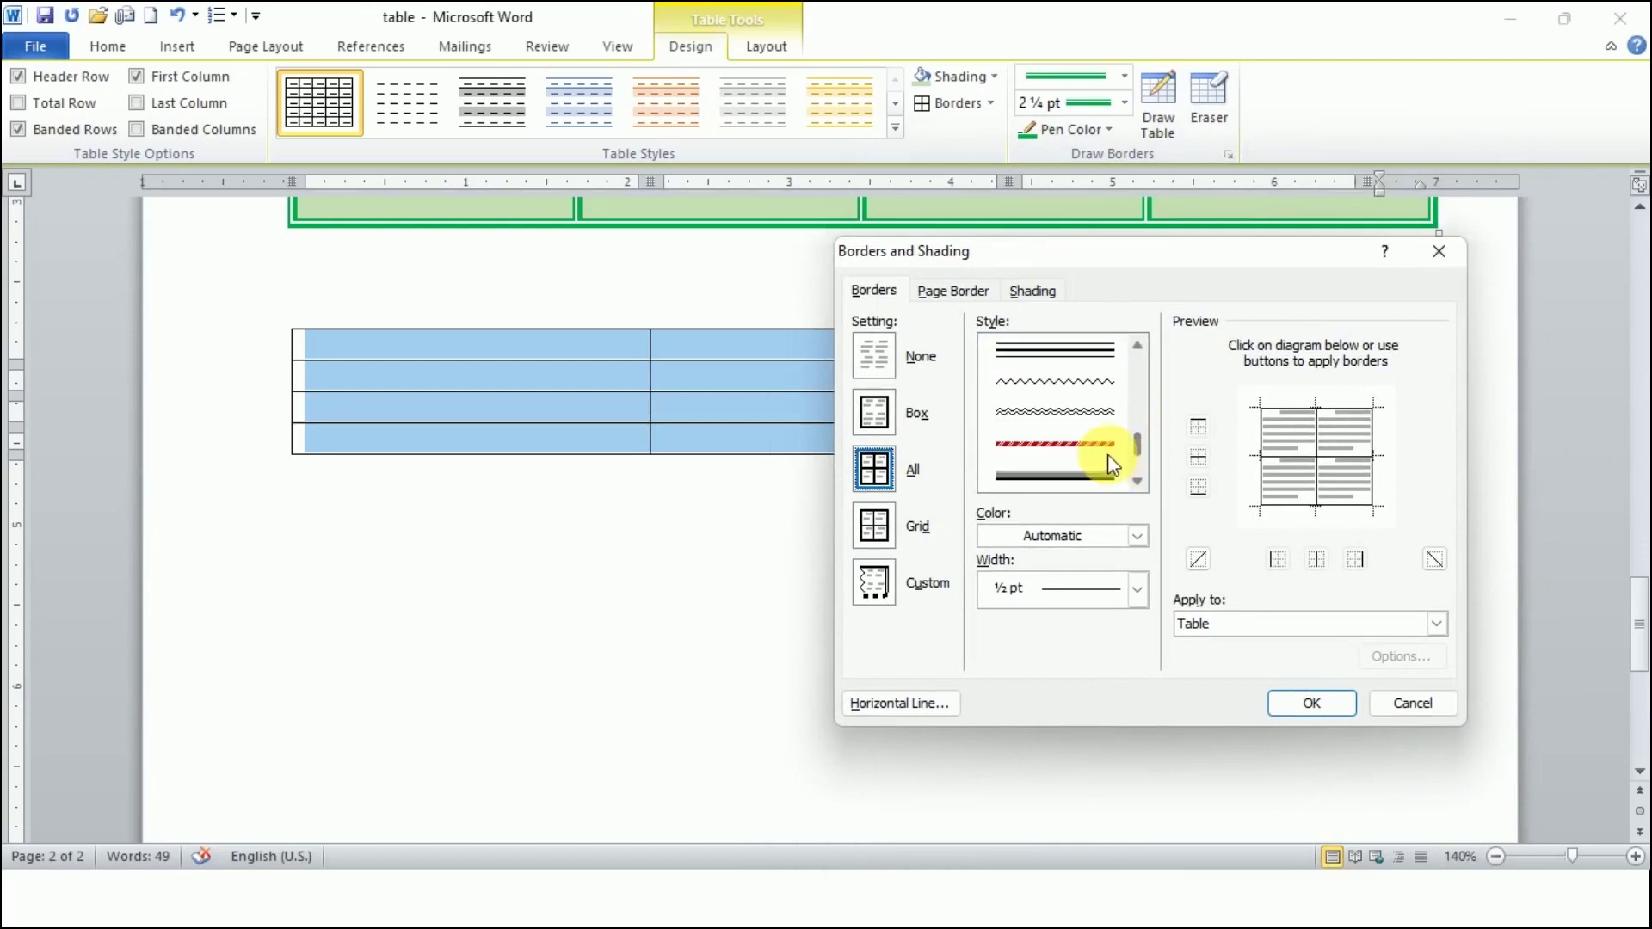
scroll(1093, 447, down, 2)
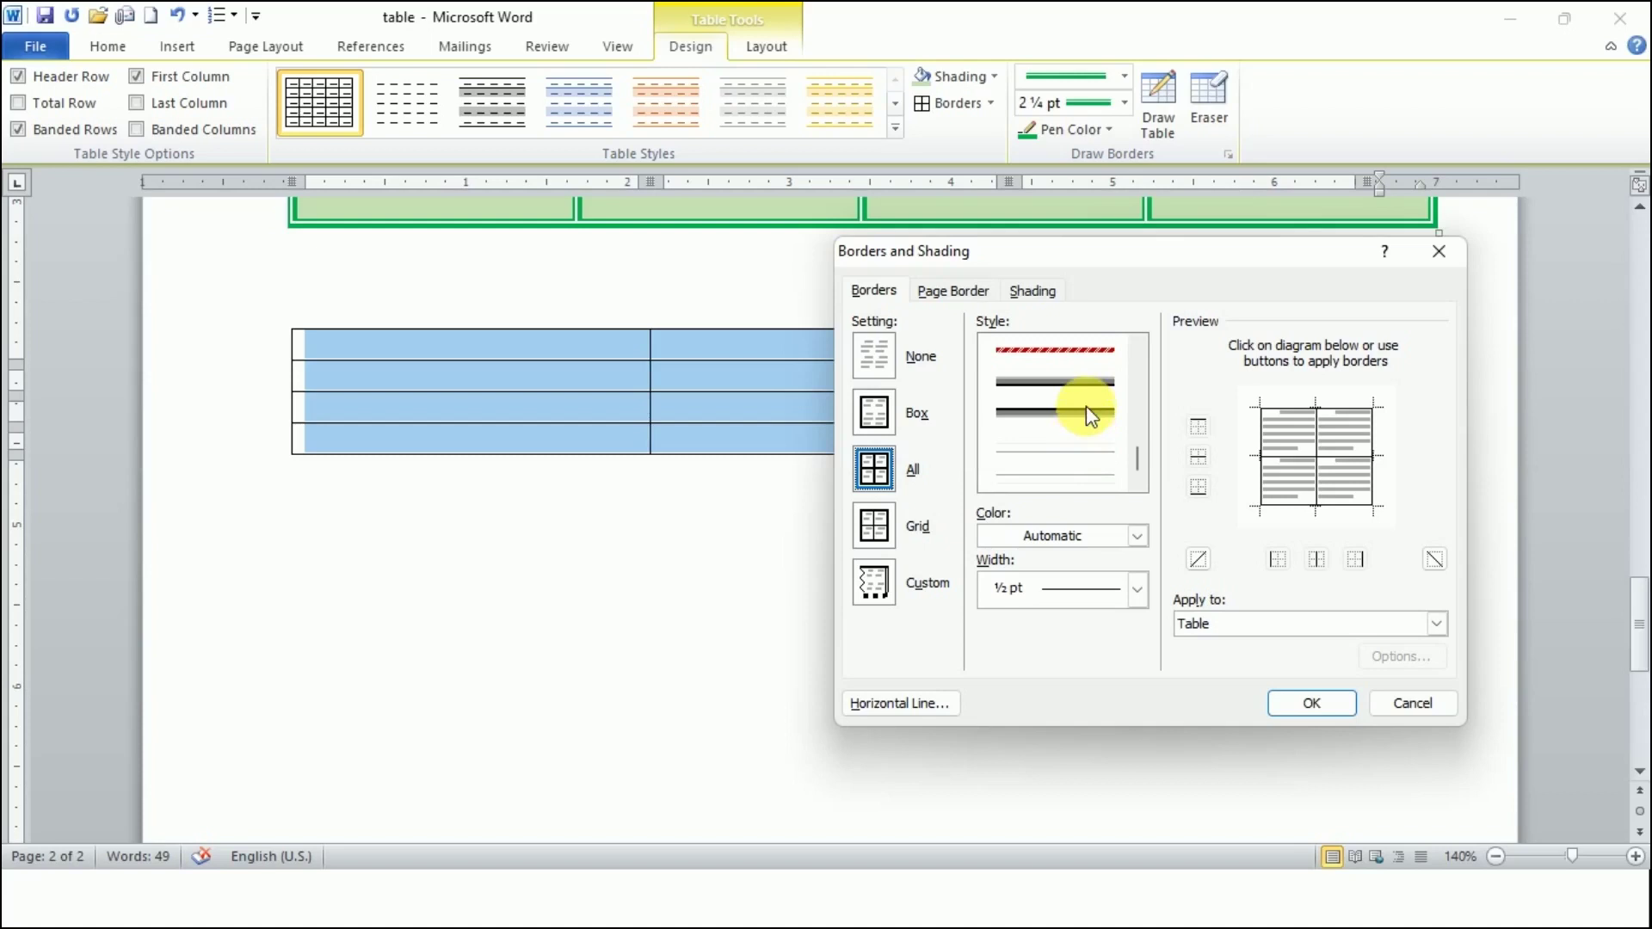
click(1086, 407)
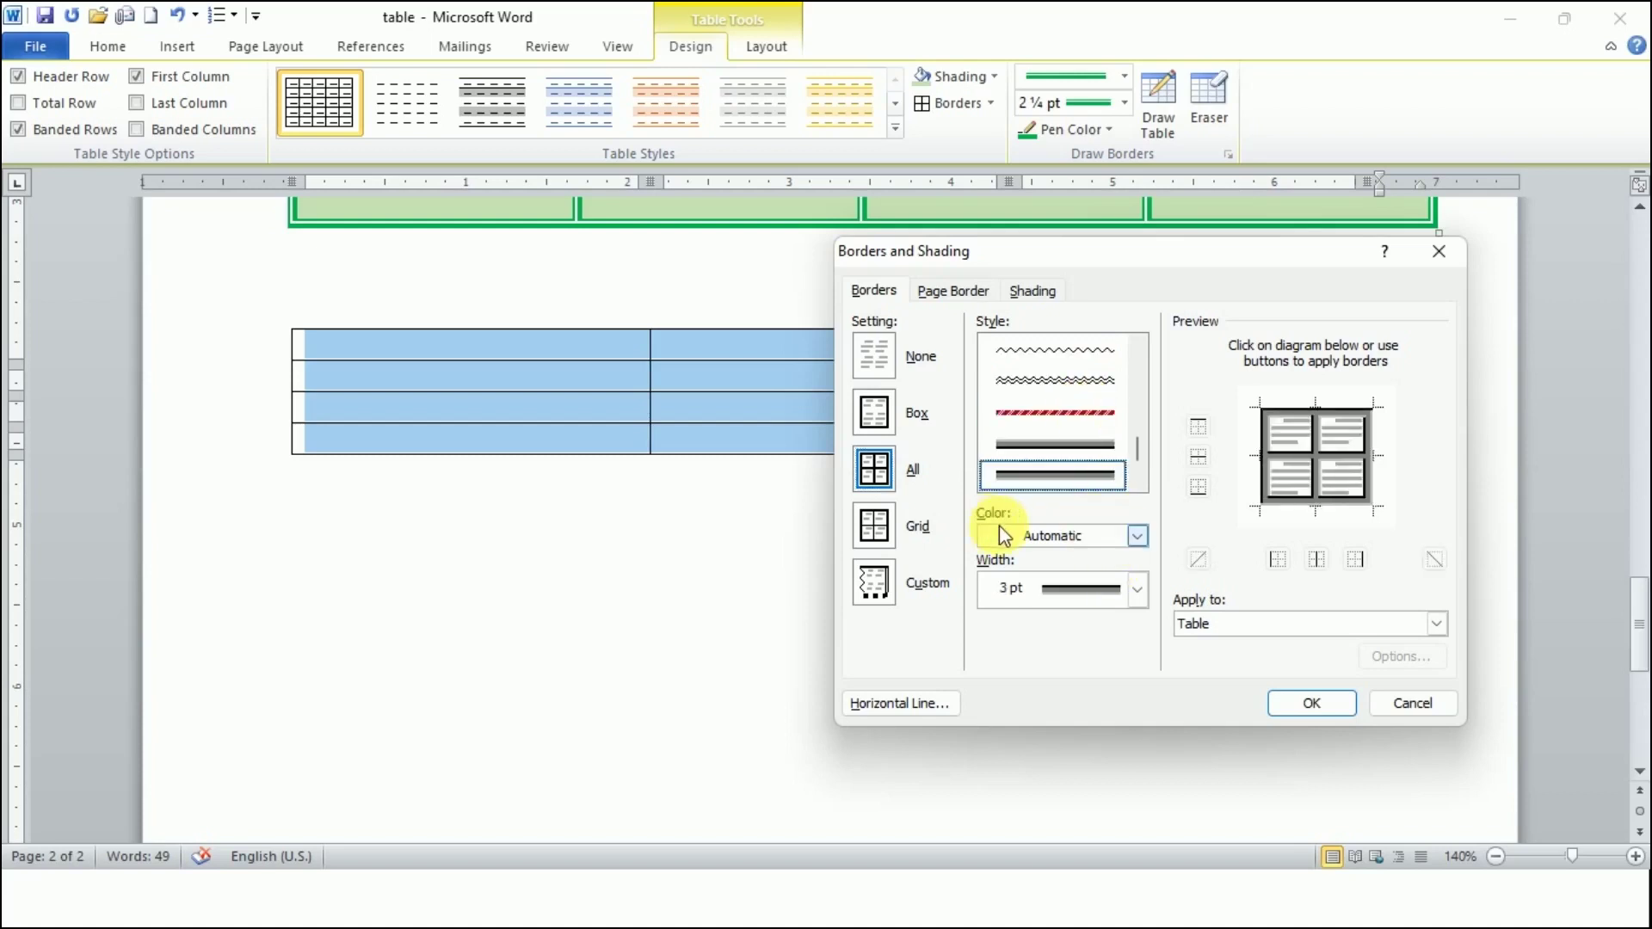
click(1138, 536)
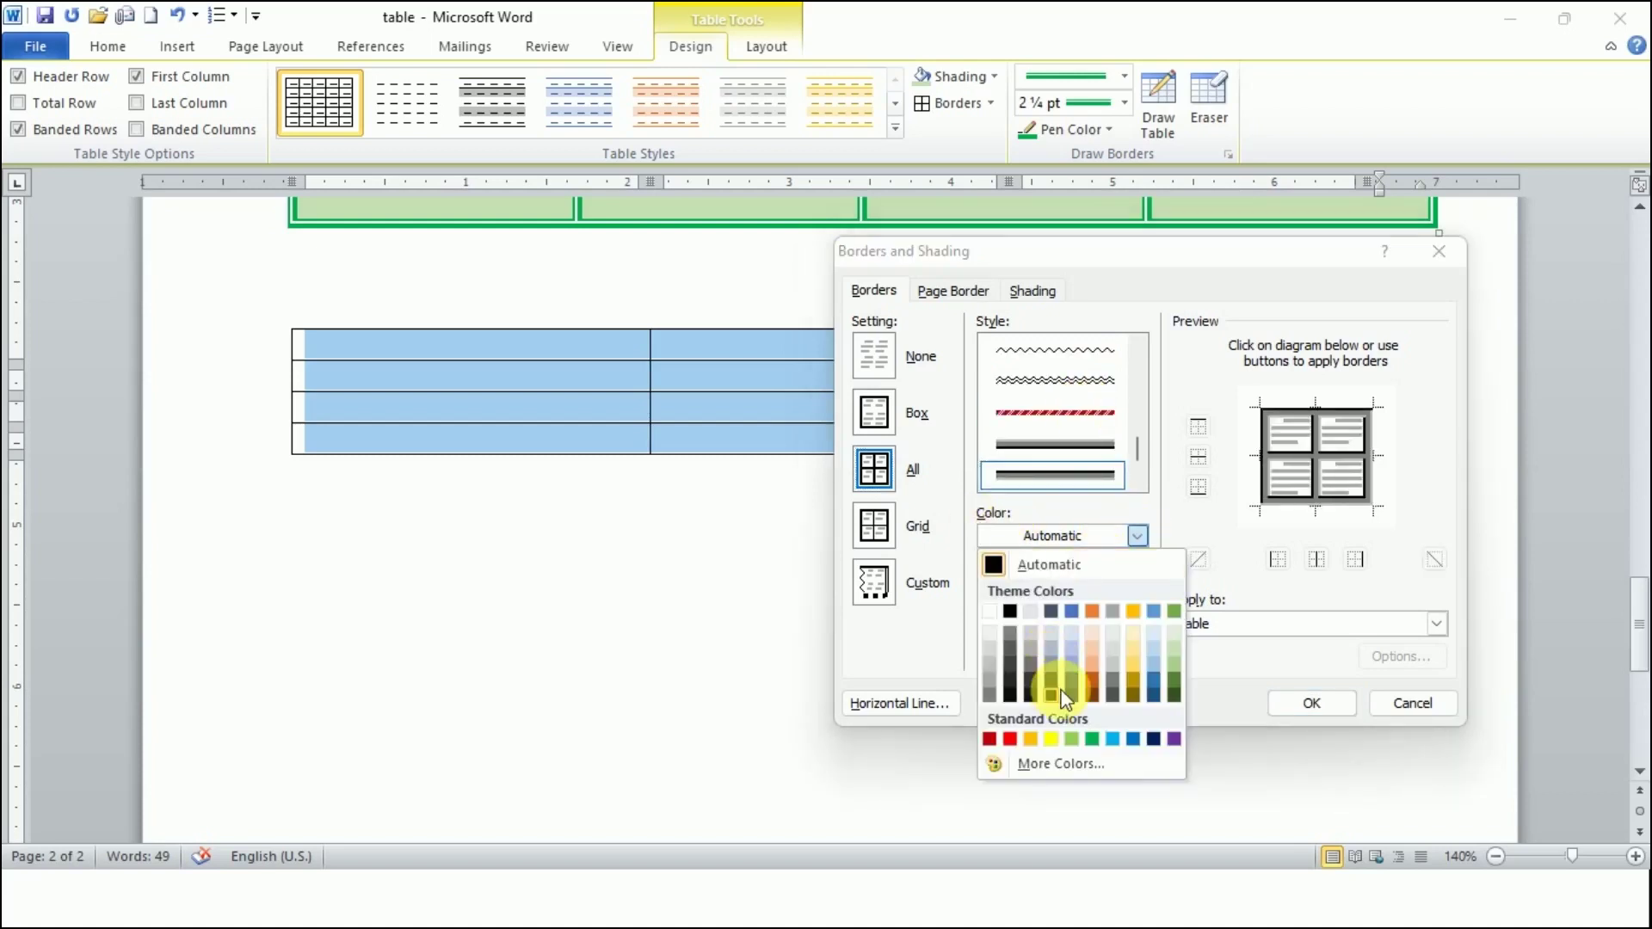
click(1155, 688)
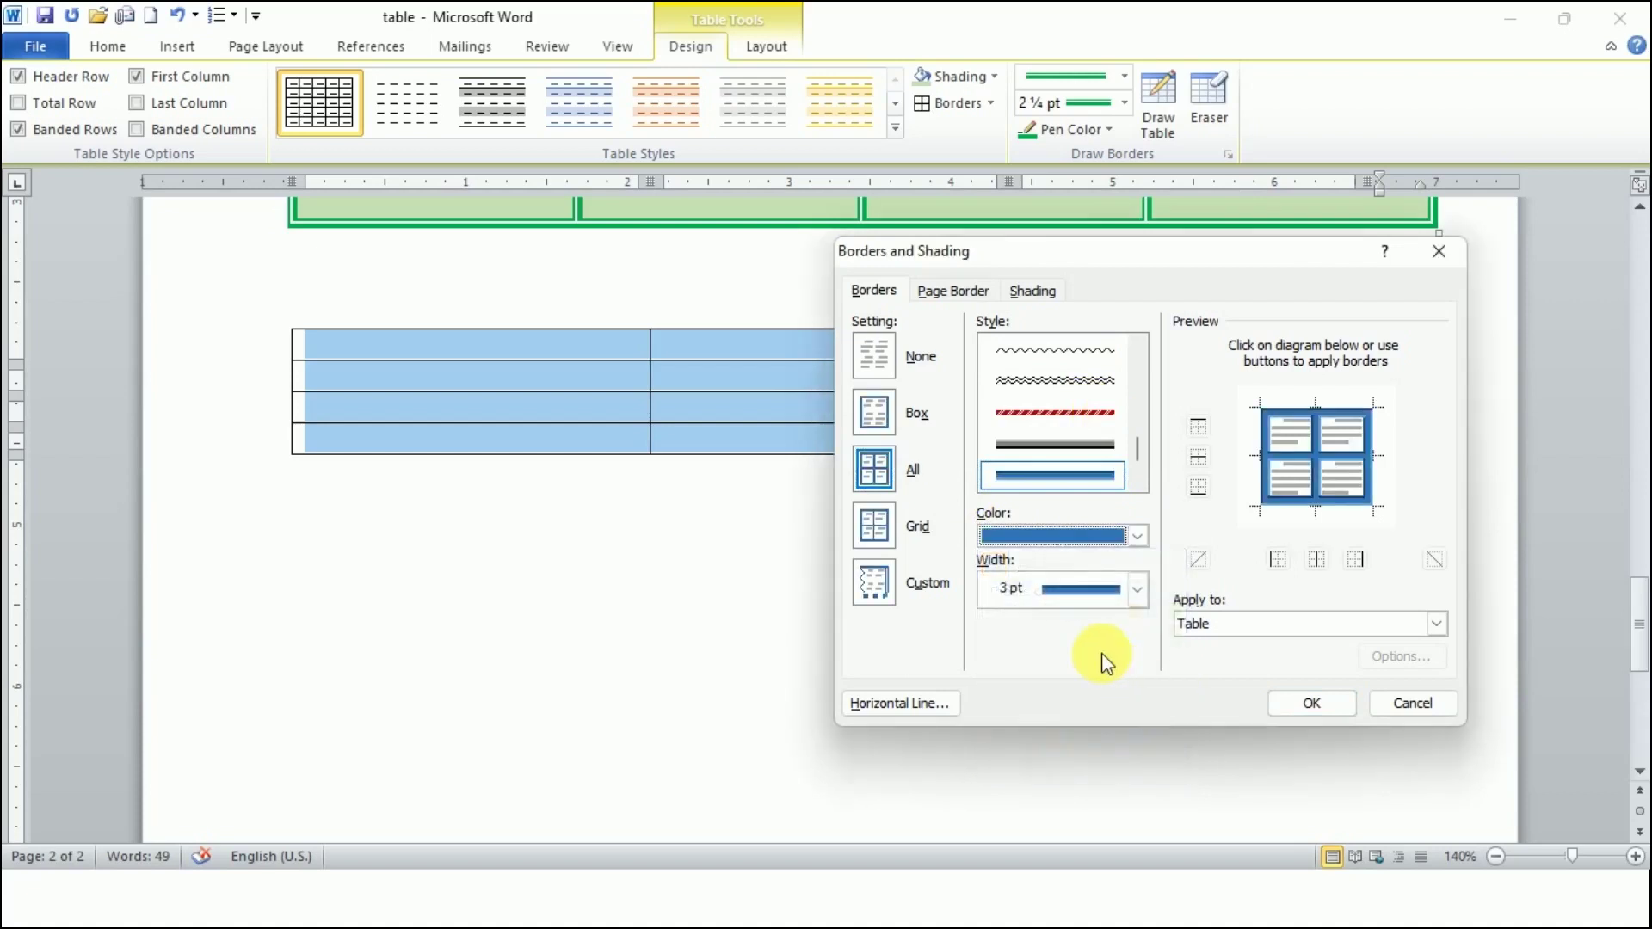
Set the border width to 3 pt, apply it to All cells, and confirm with OK.
click(1135, 596)
click(1067, 364)
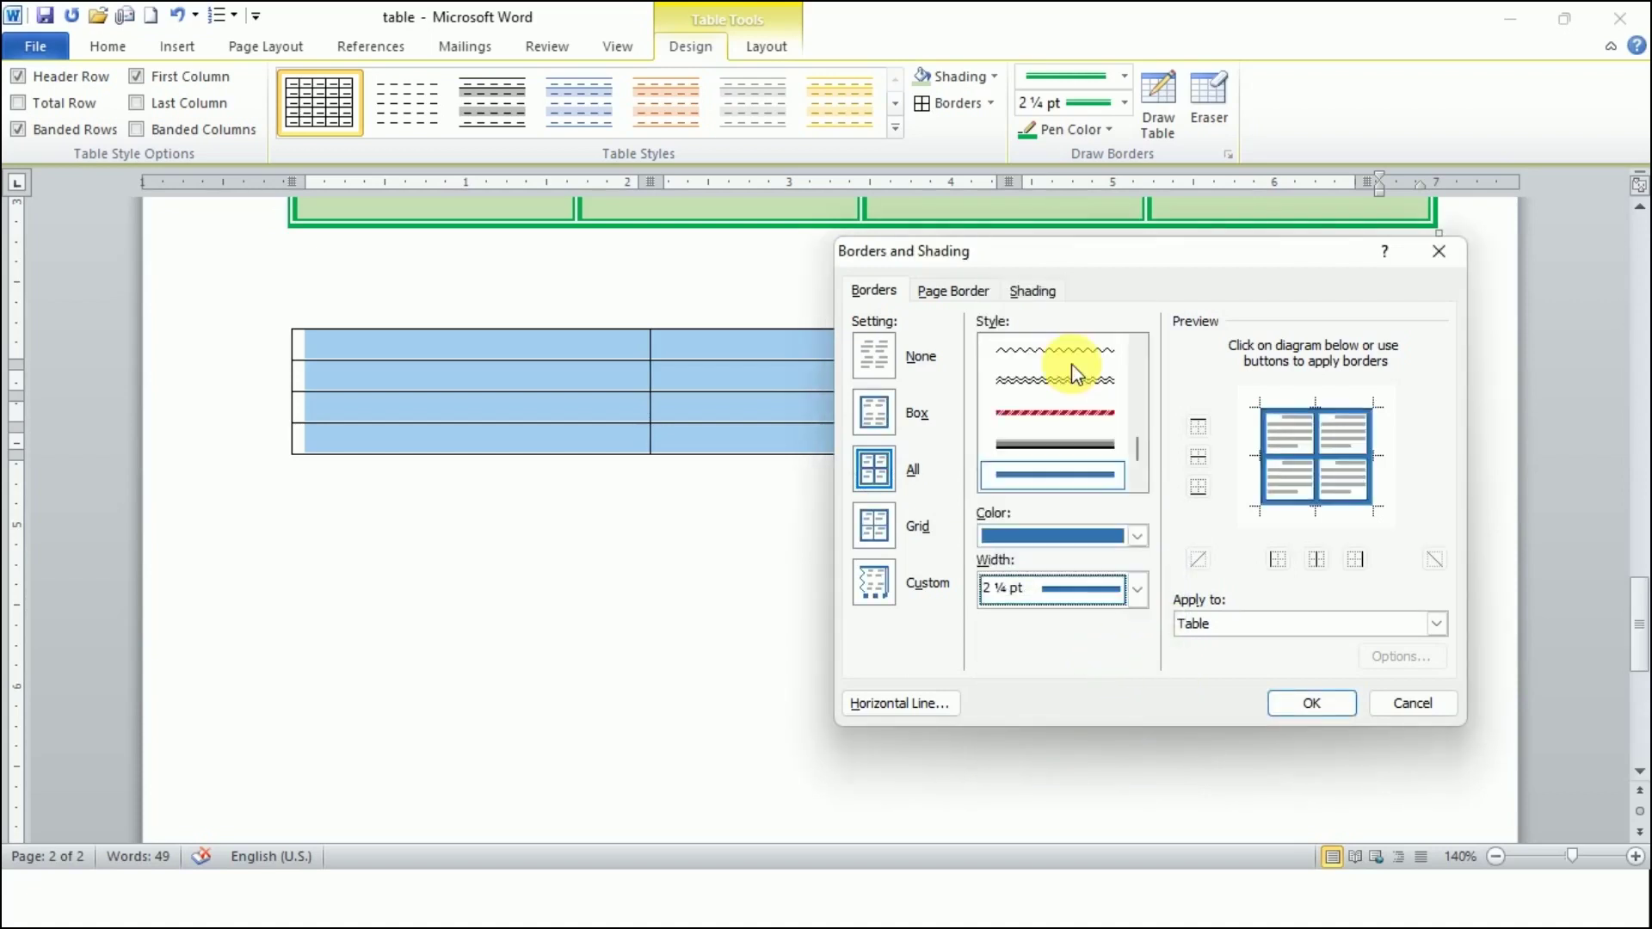
click(1138, 592)
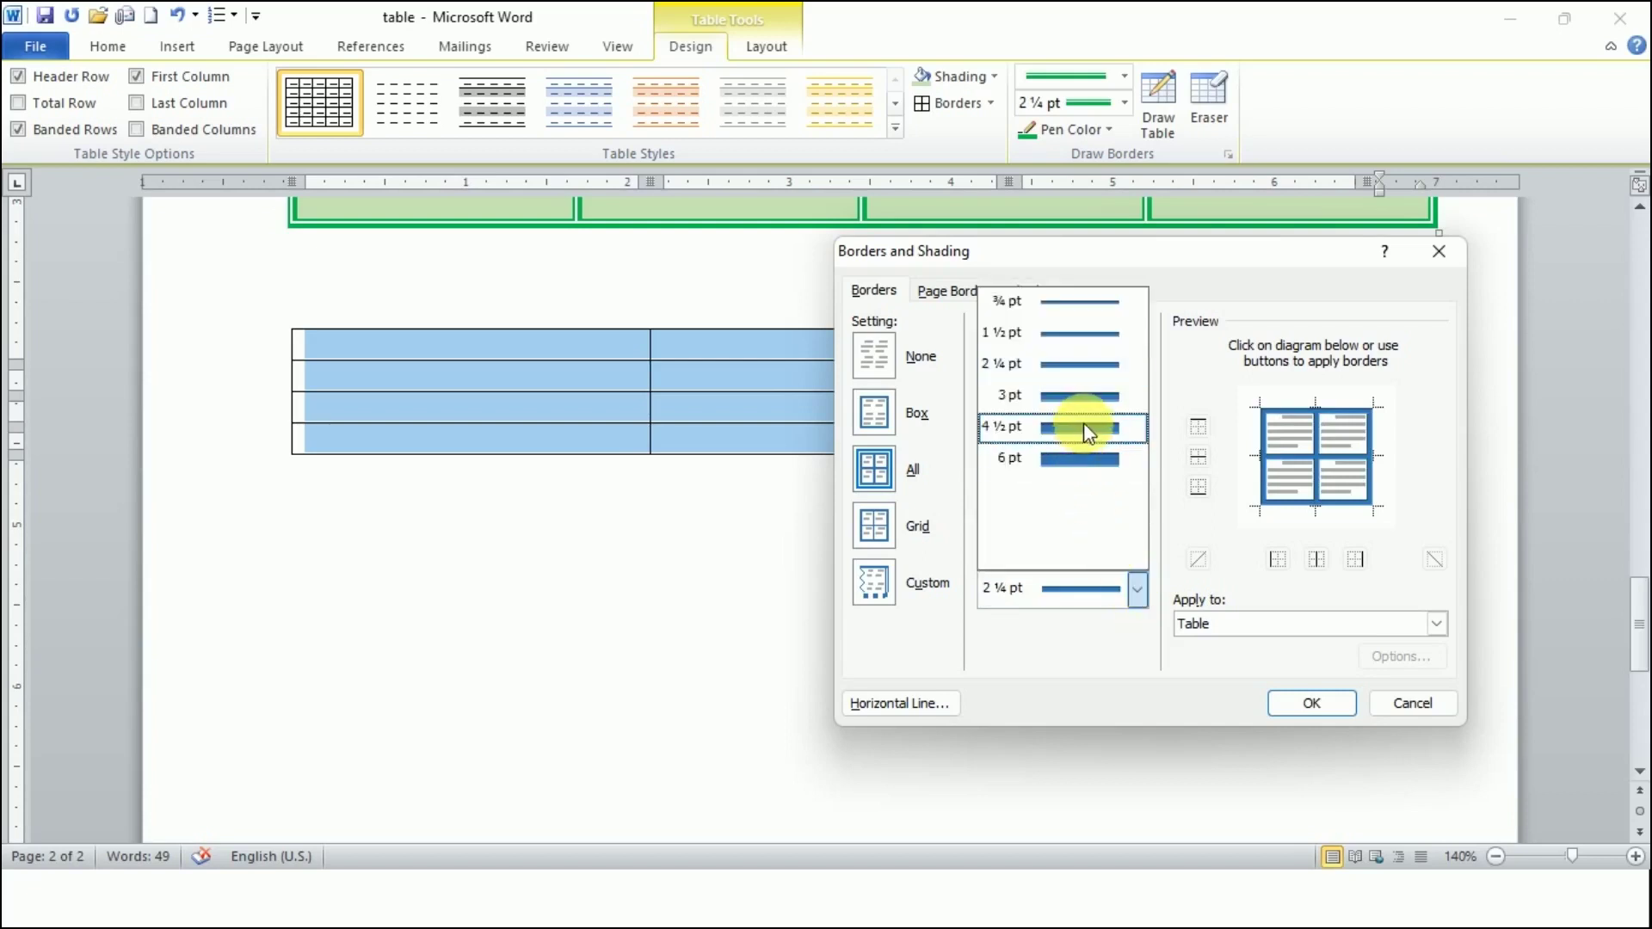
click(1078, 397)
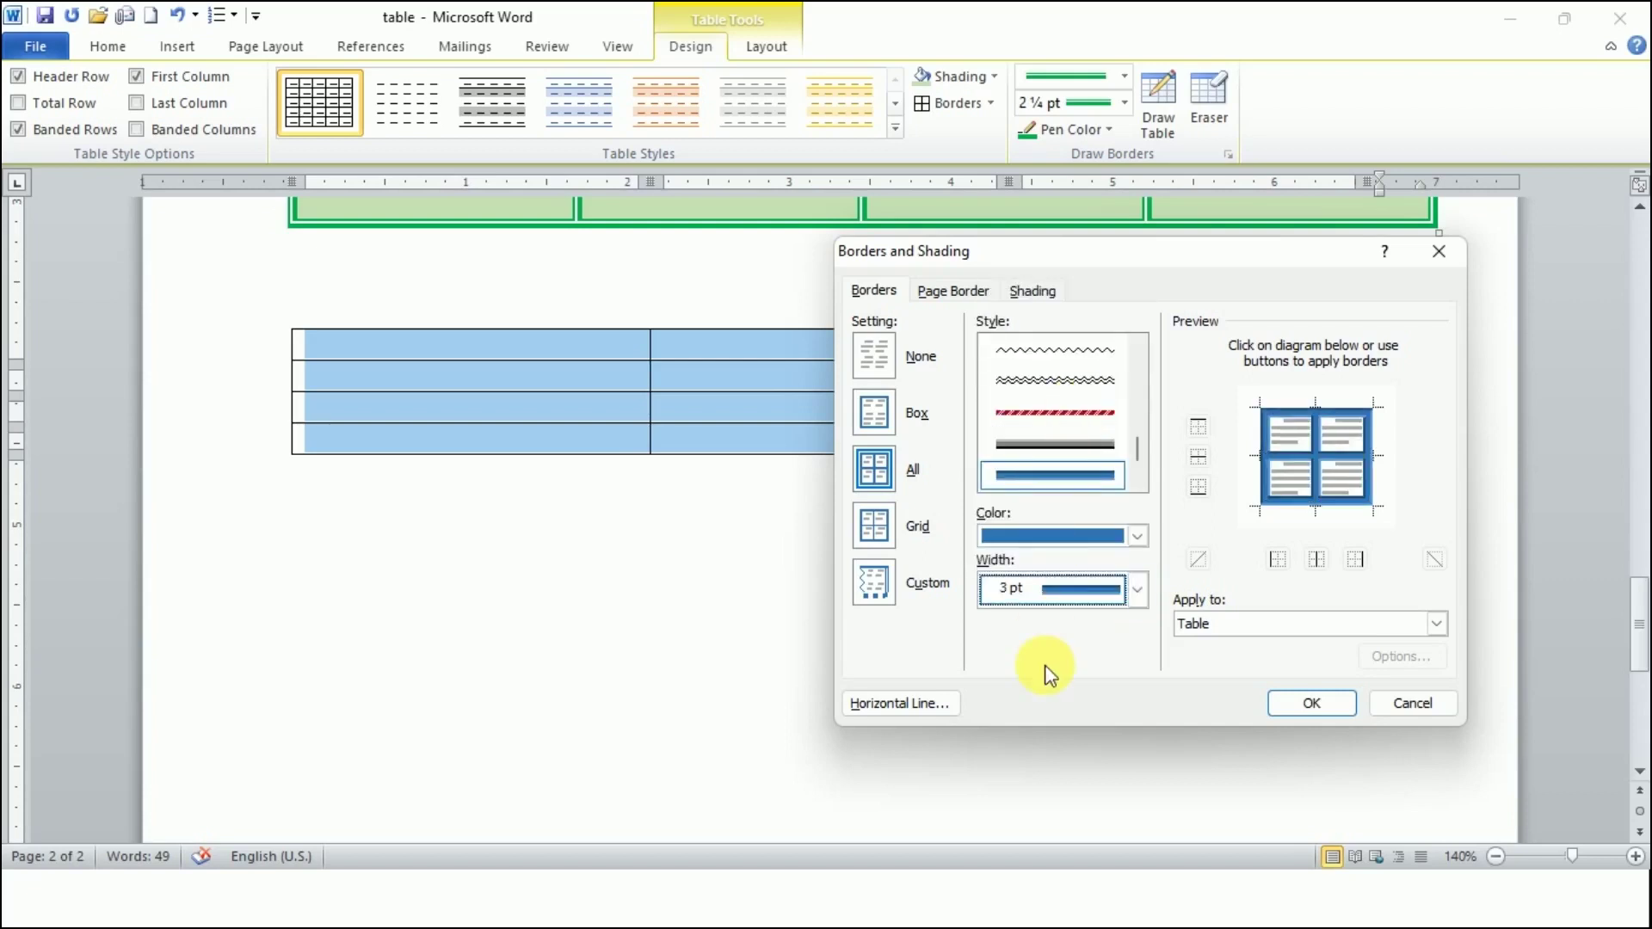
click(876, 480)
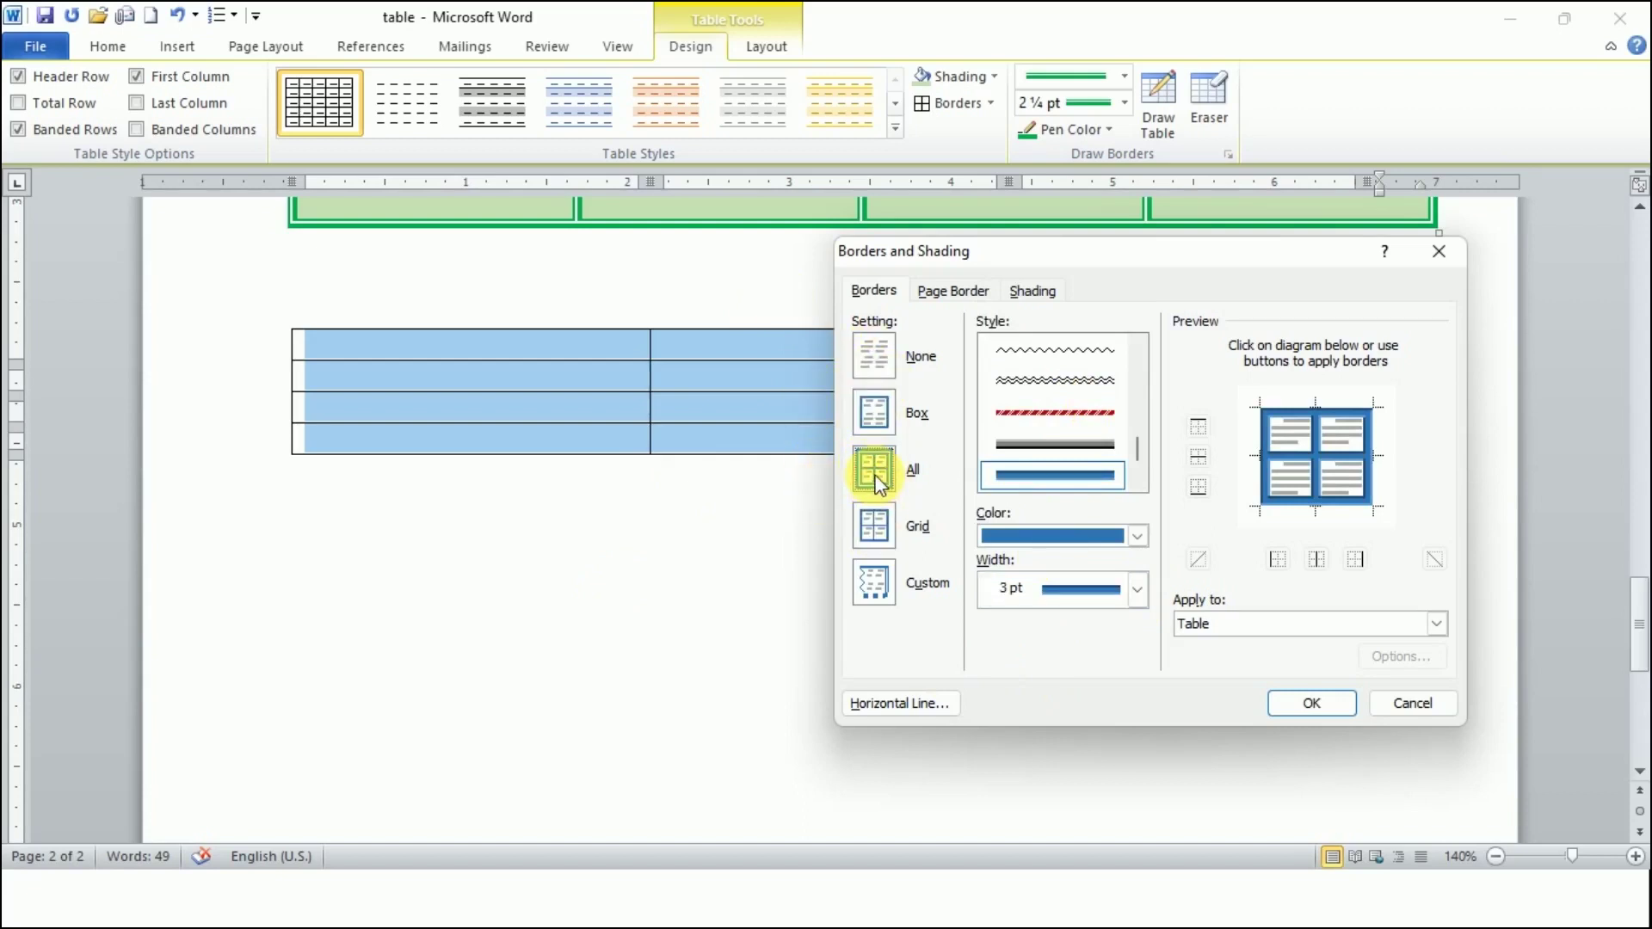
click(1317, 706)
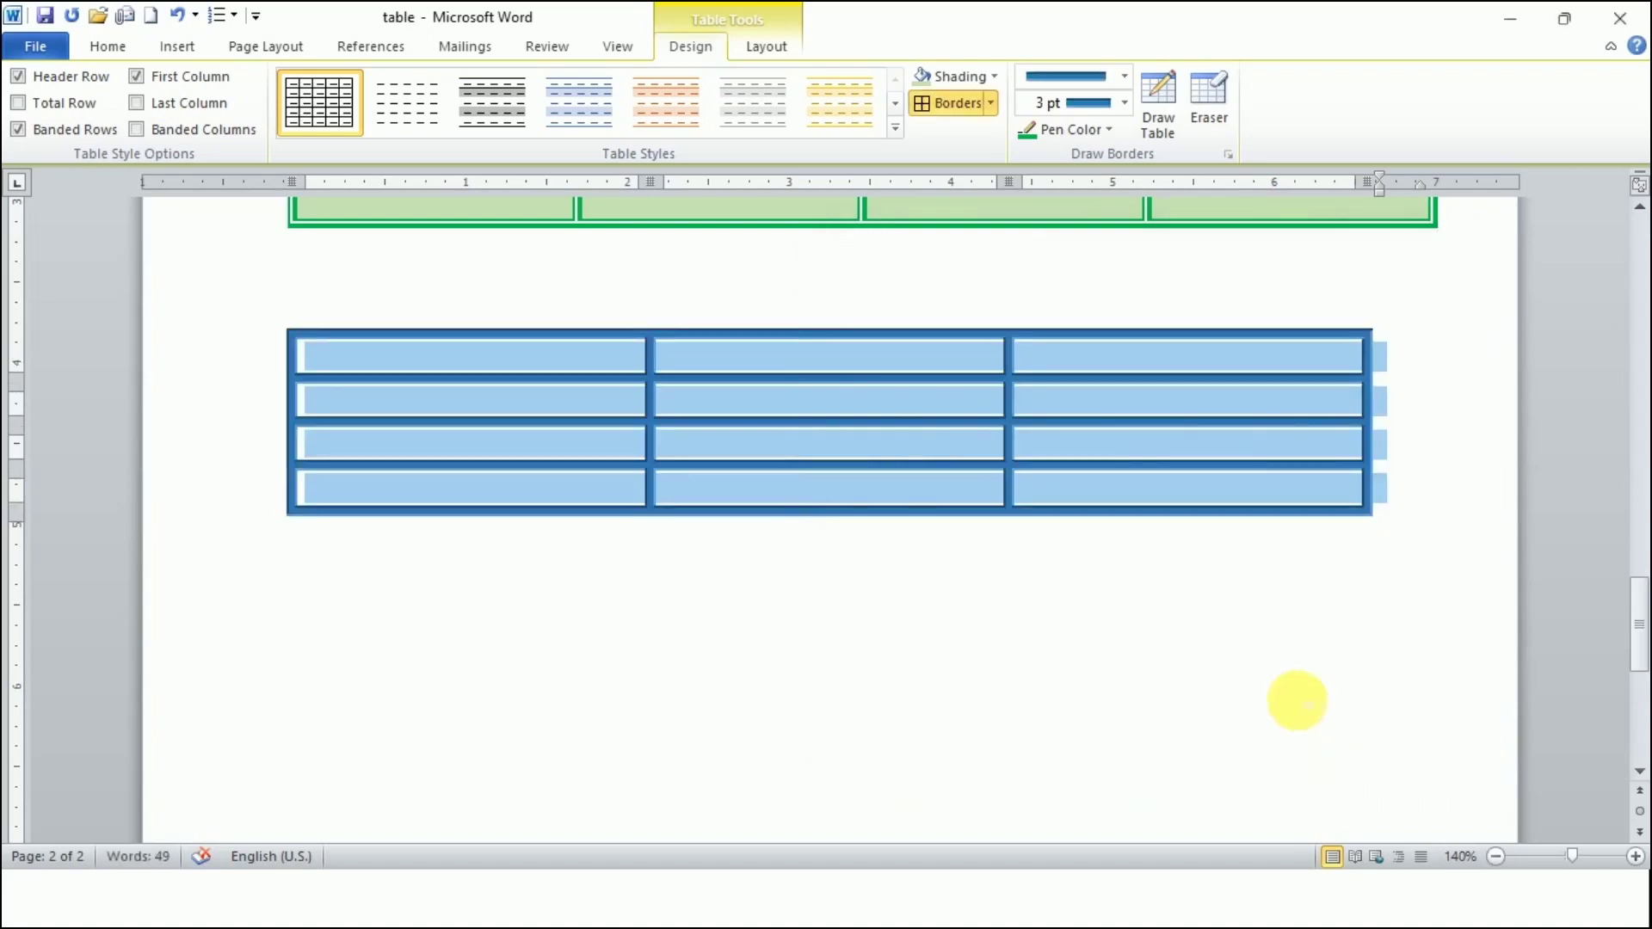
Reselect the second table and give every cell a light gold fill from the Shading tab.
click(1297, 699)
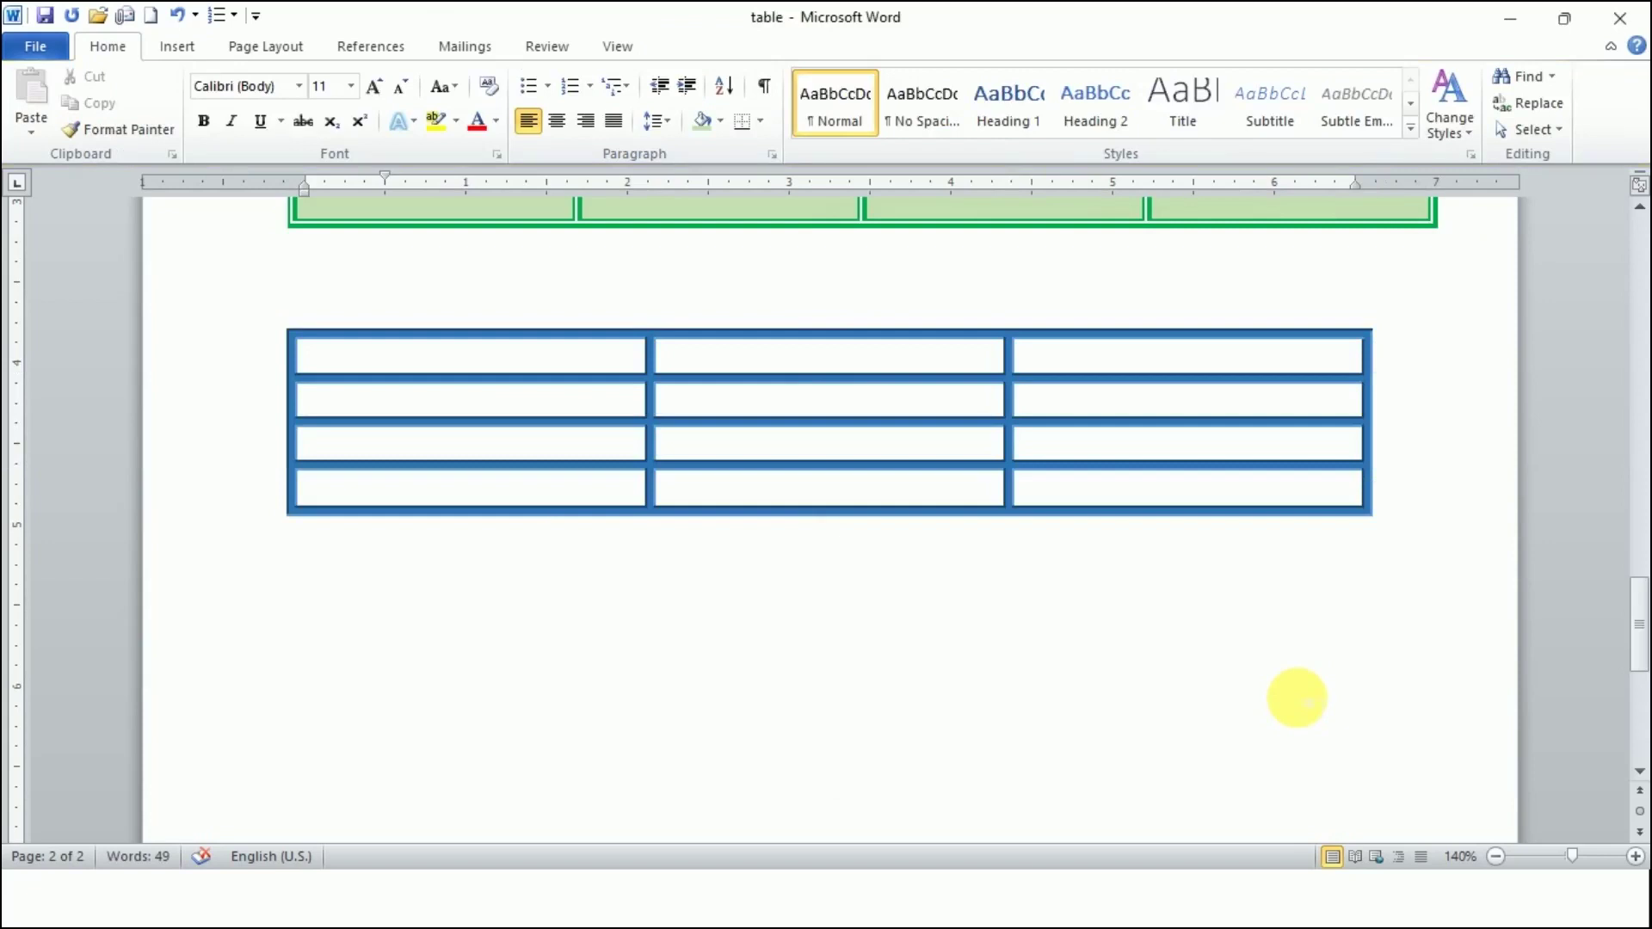
mouse_move(358, 409)
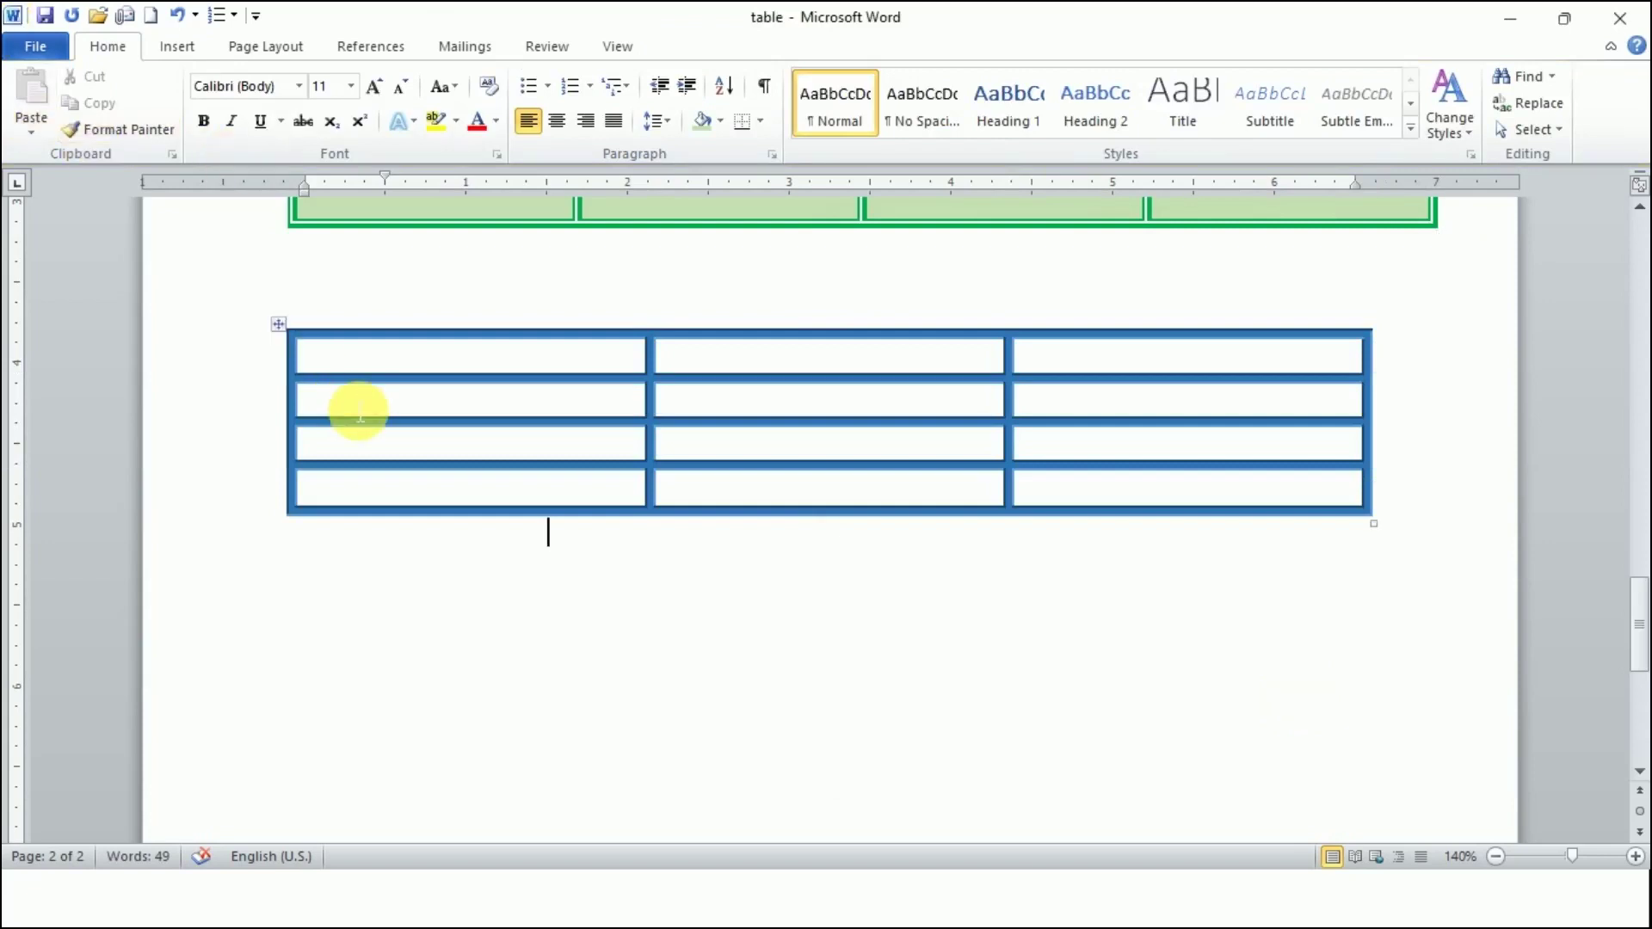
click(278, 324)
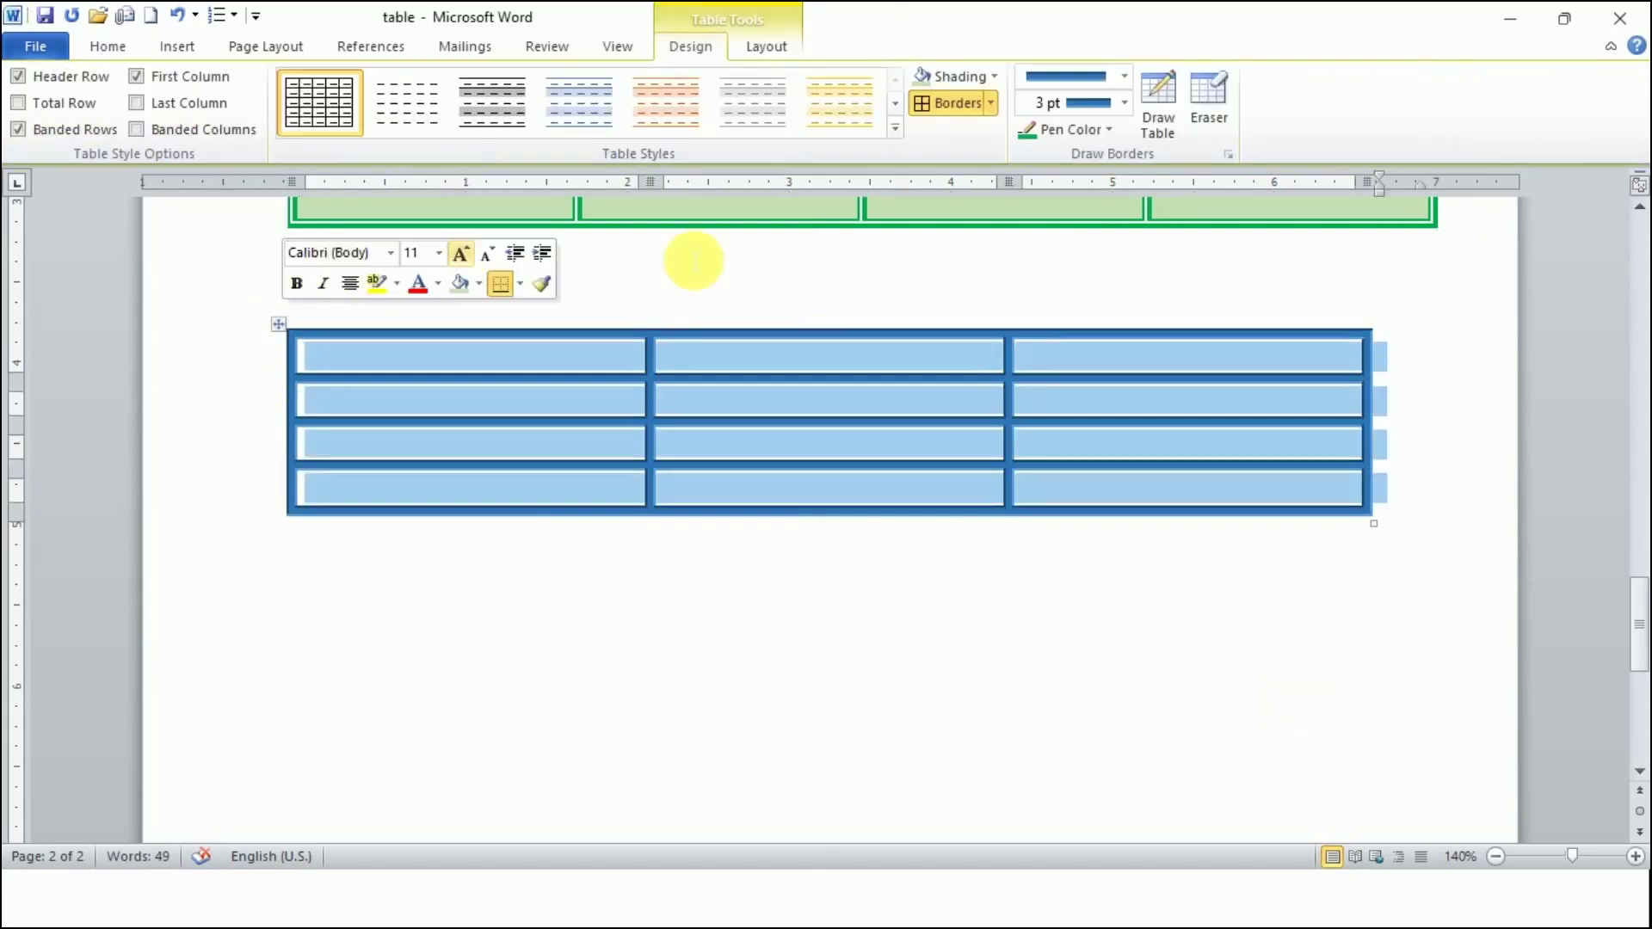
click(1228, 154)
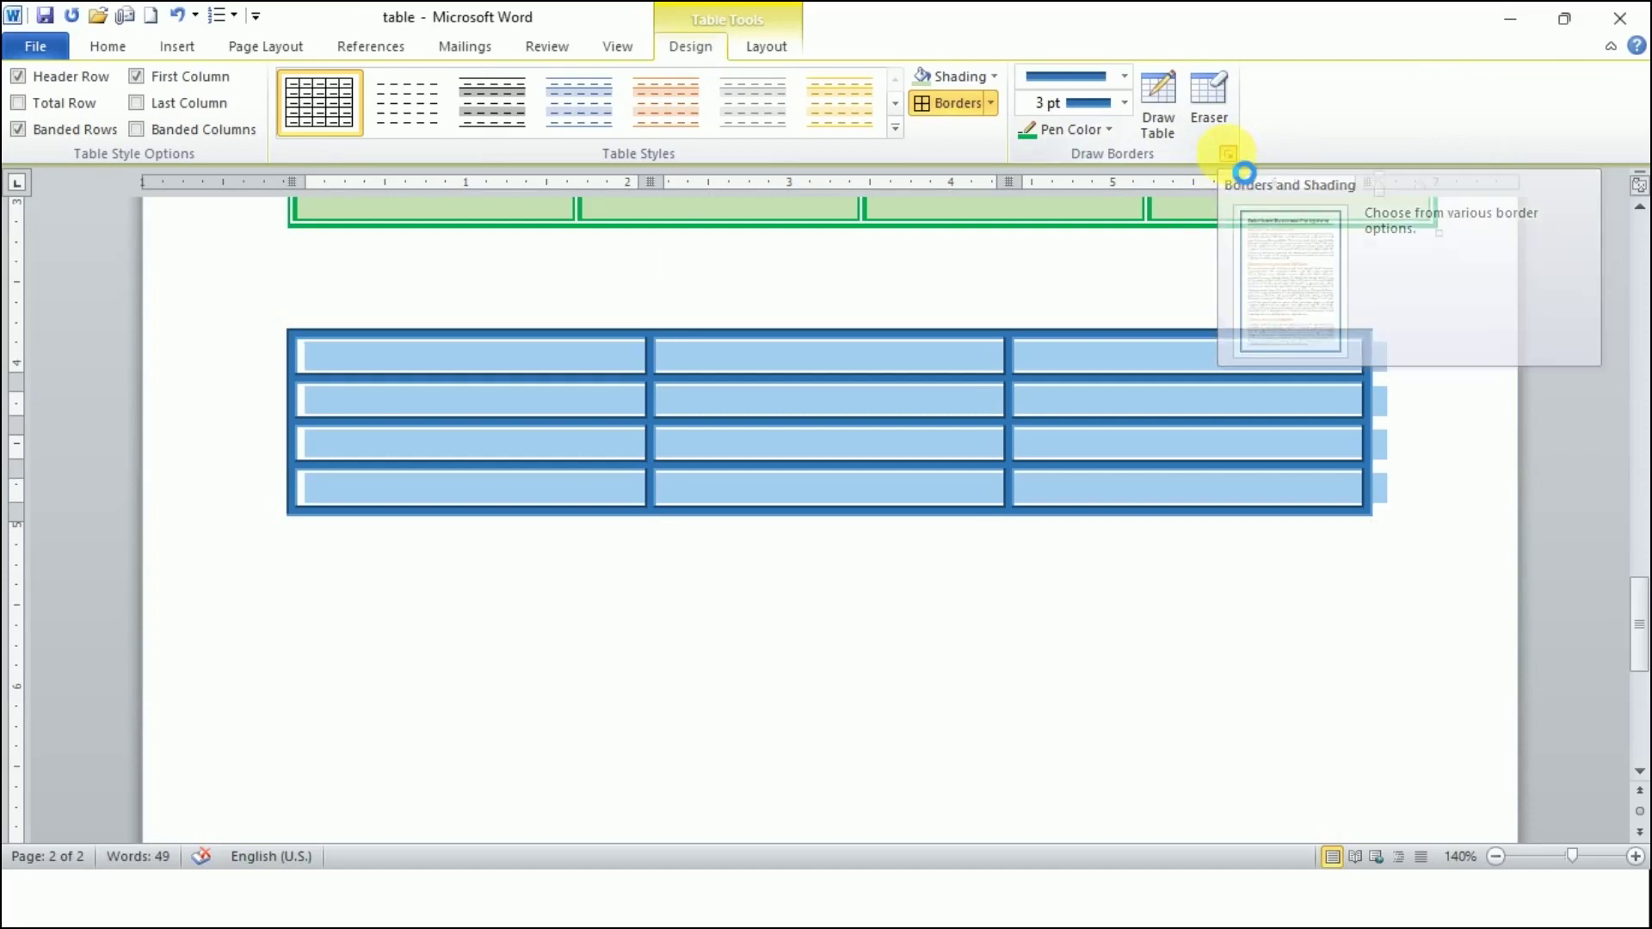
click(1020, 297)
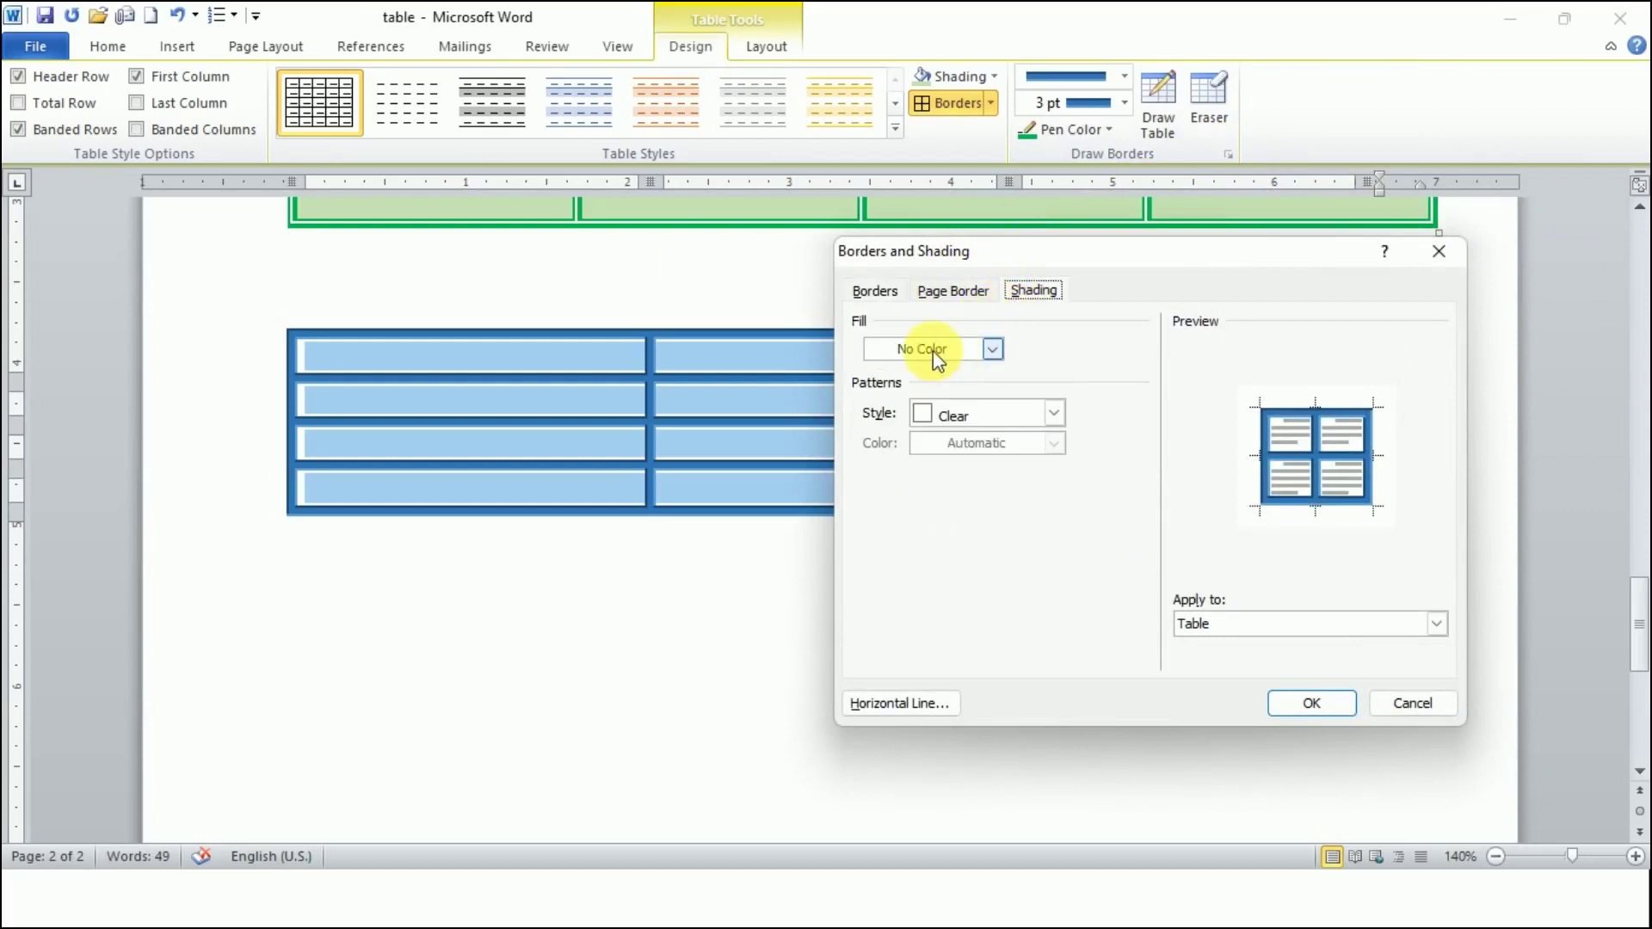
click(996, 353)
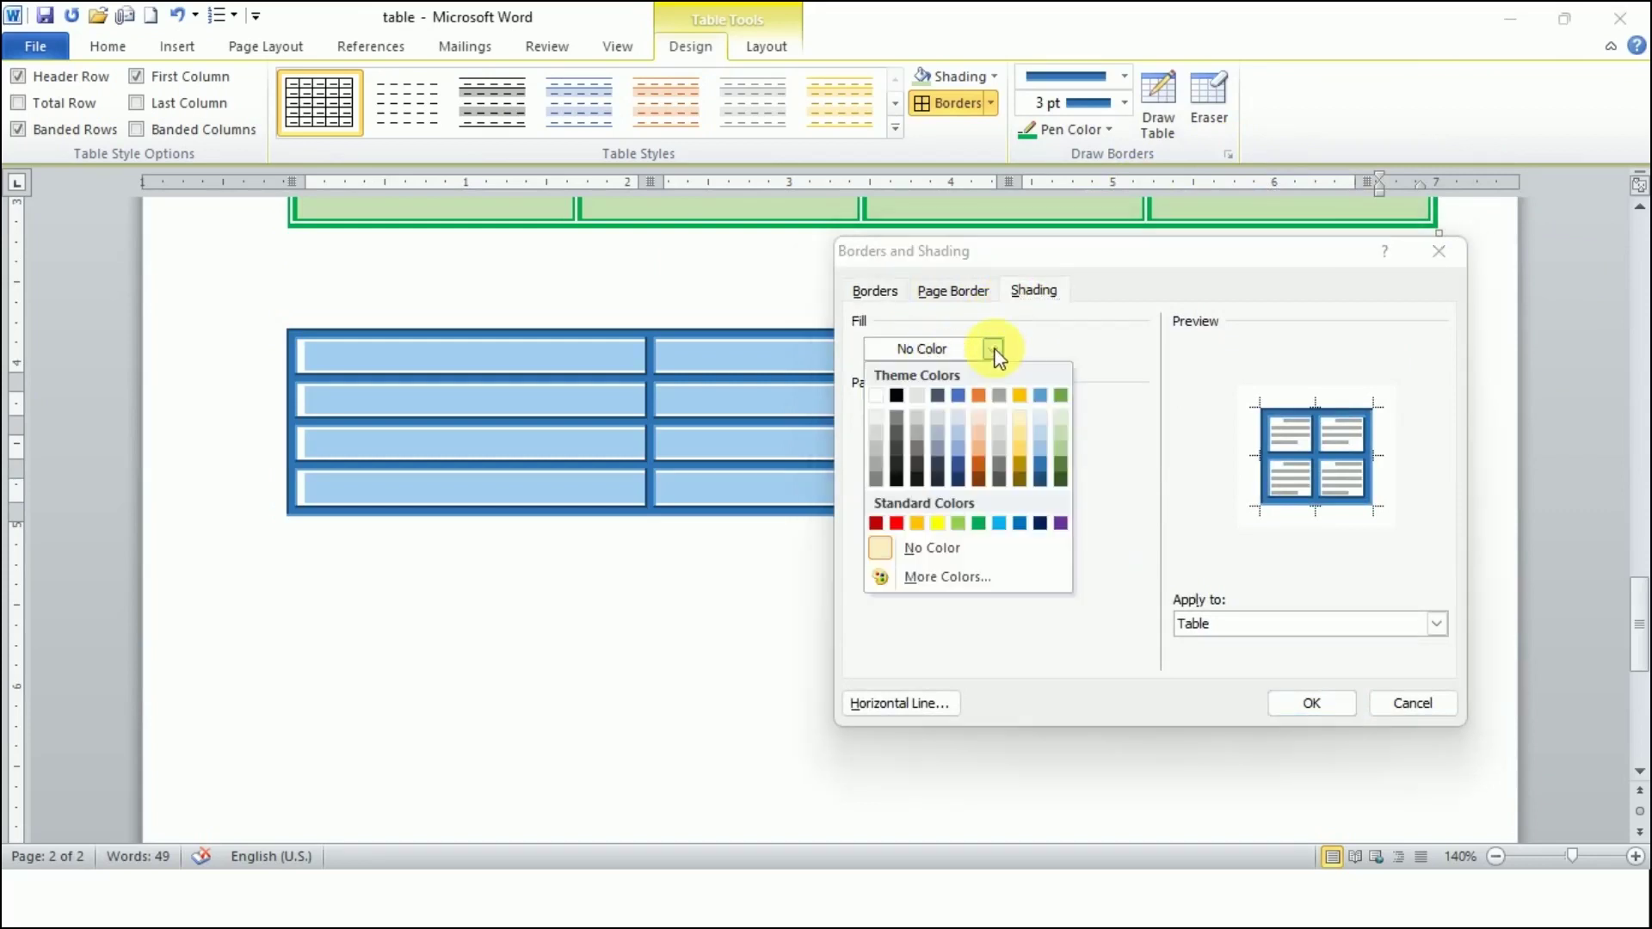
click(1023, 431)
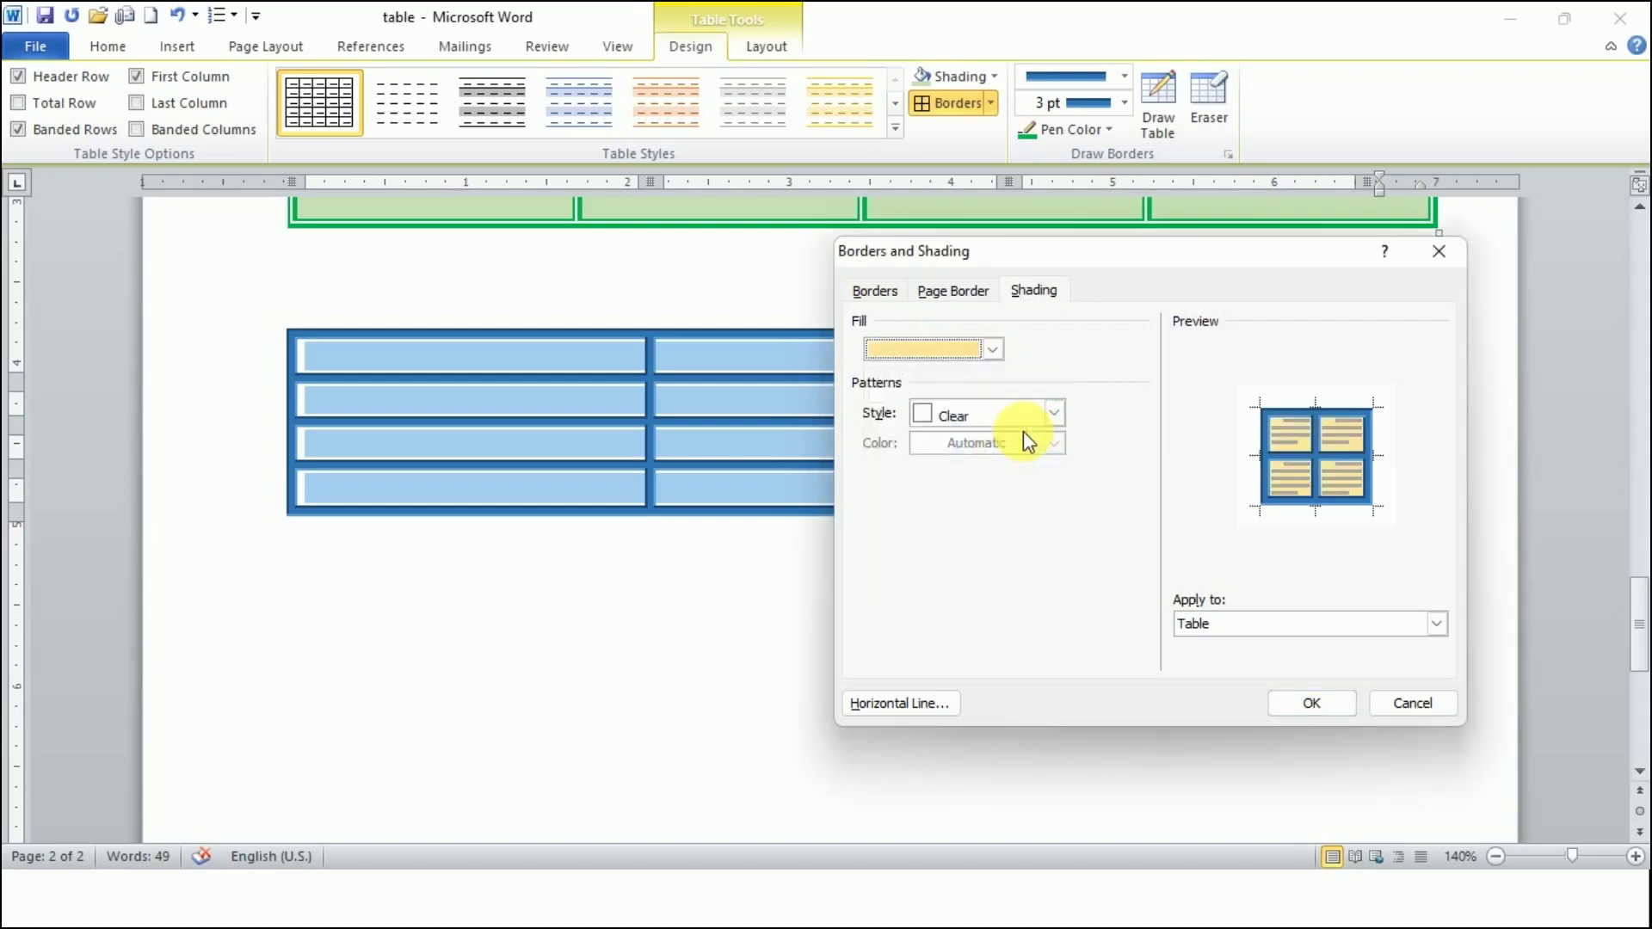
click(1294, 702)
click(1198, 608)
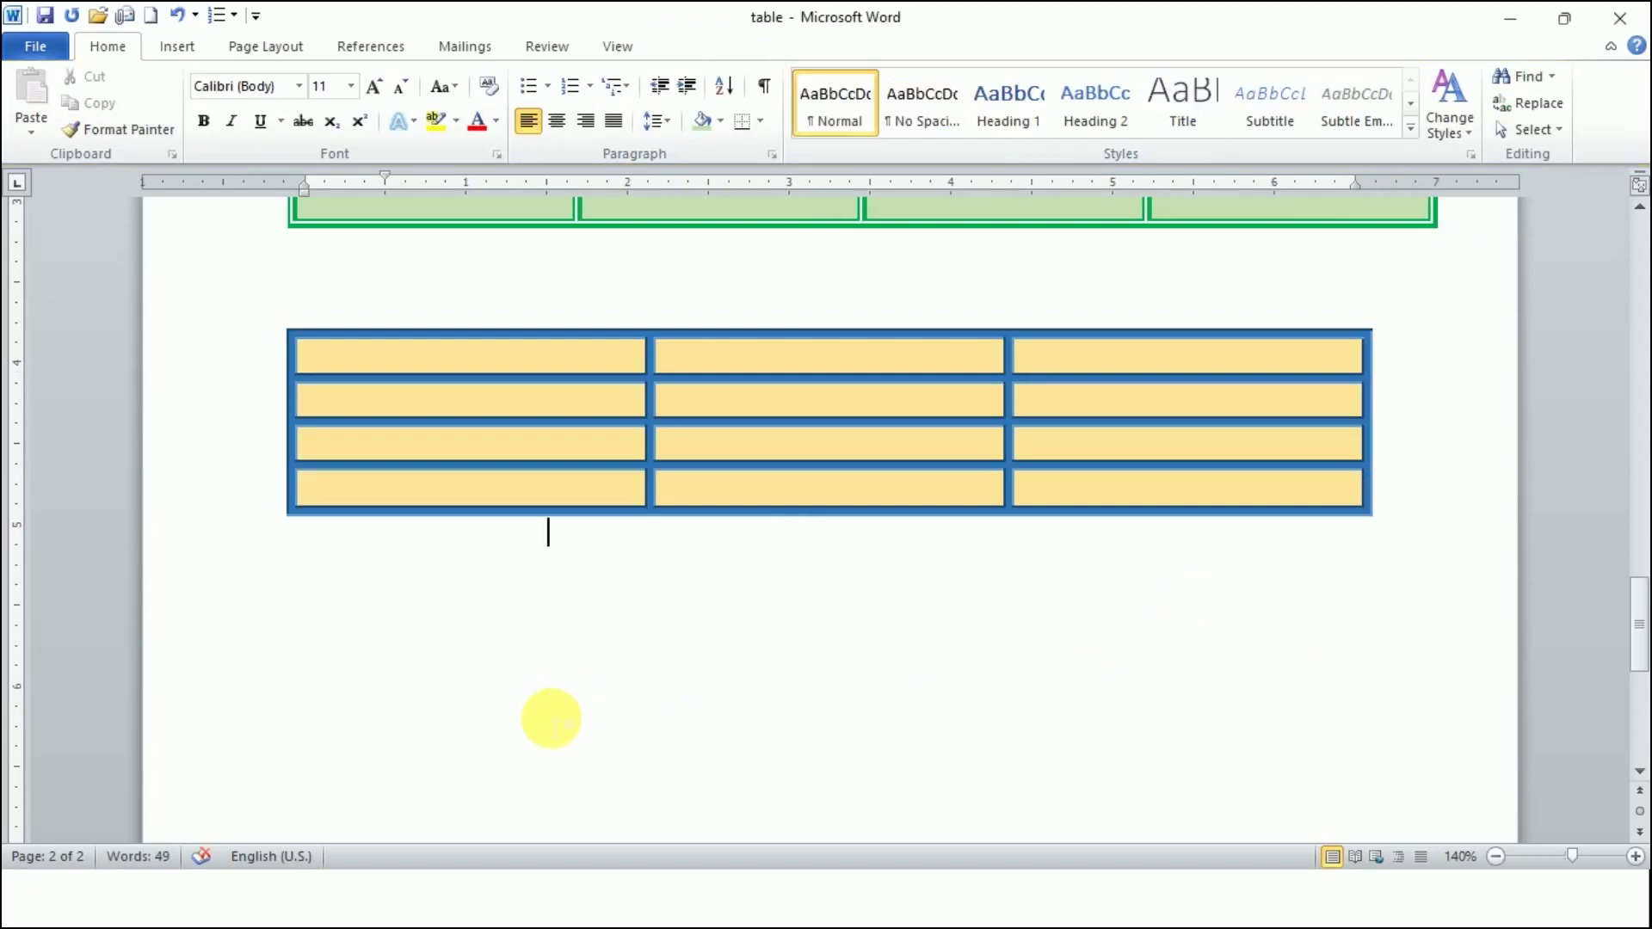
Drag the row borders down to heighten all four rows, most for the top and bottom rows.
drag(486, 515, 499, 575)
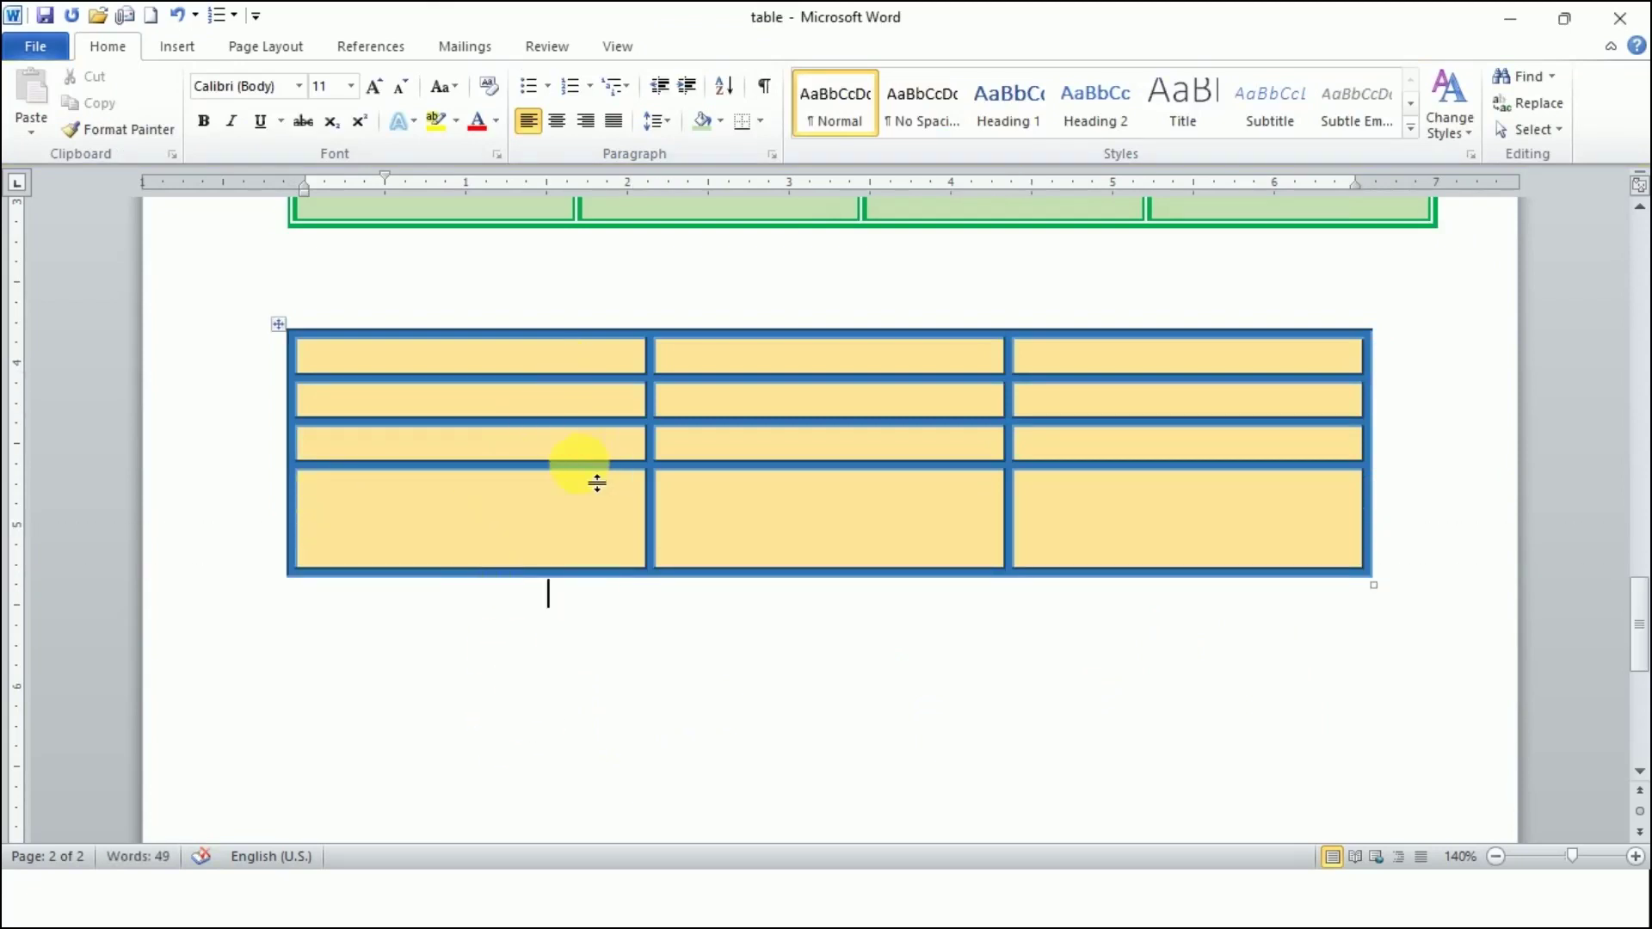
drag(579, 465, 581, 483)
drag(584, 421, 587, 439)
drag(589, 377, 603, 420)
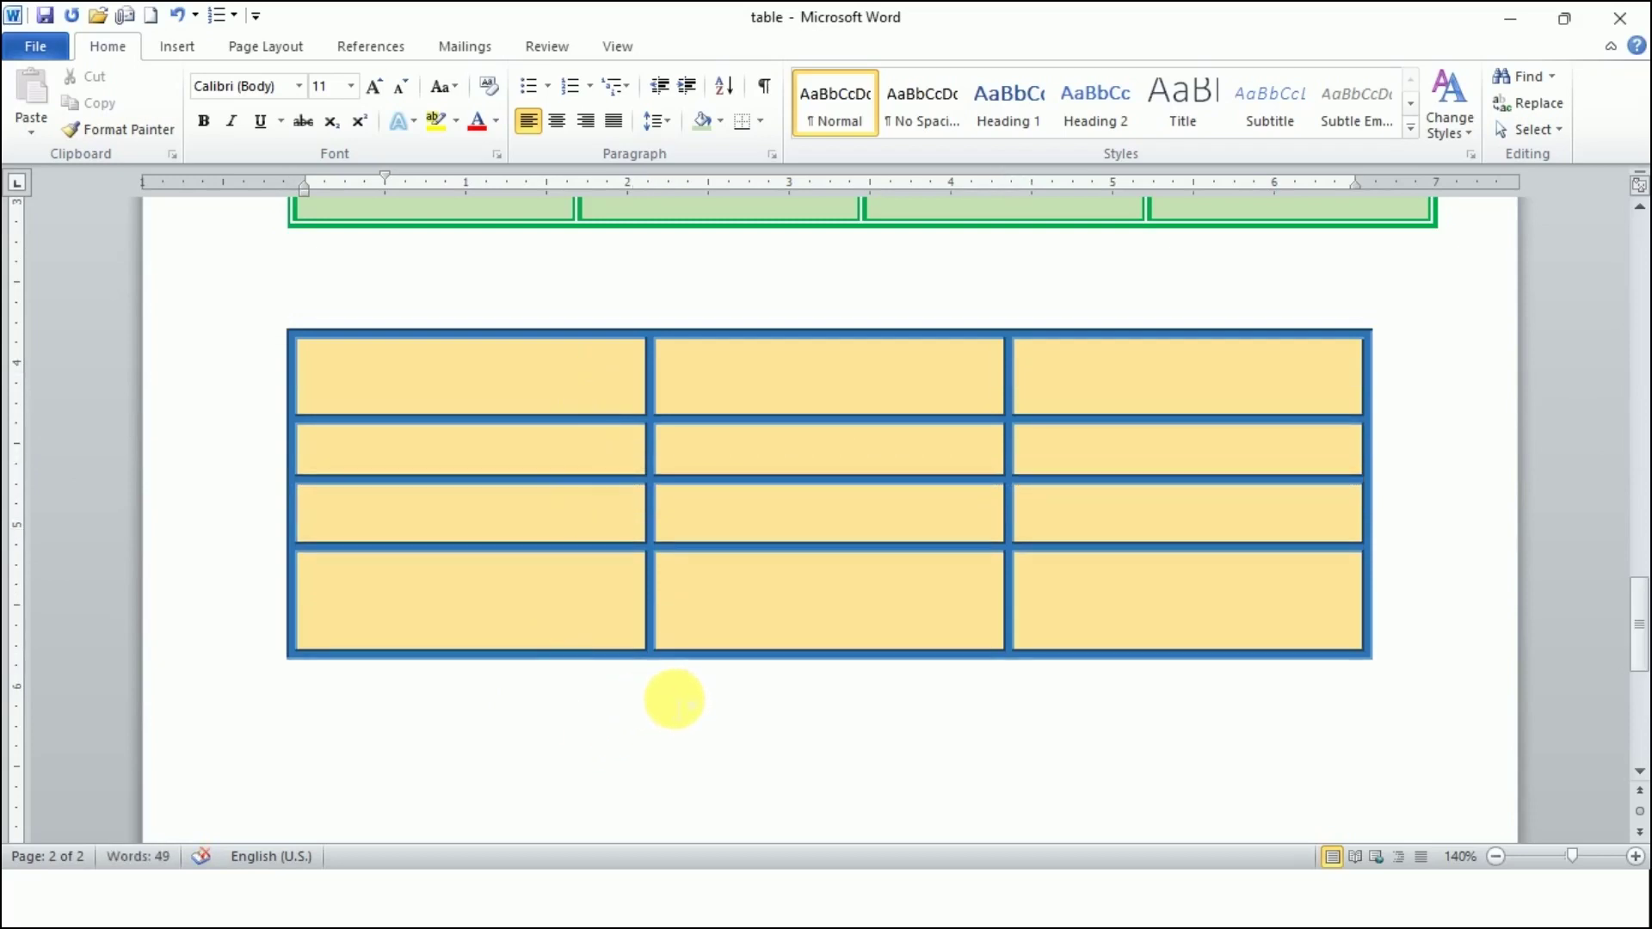